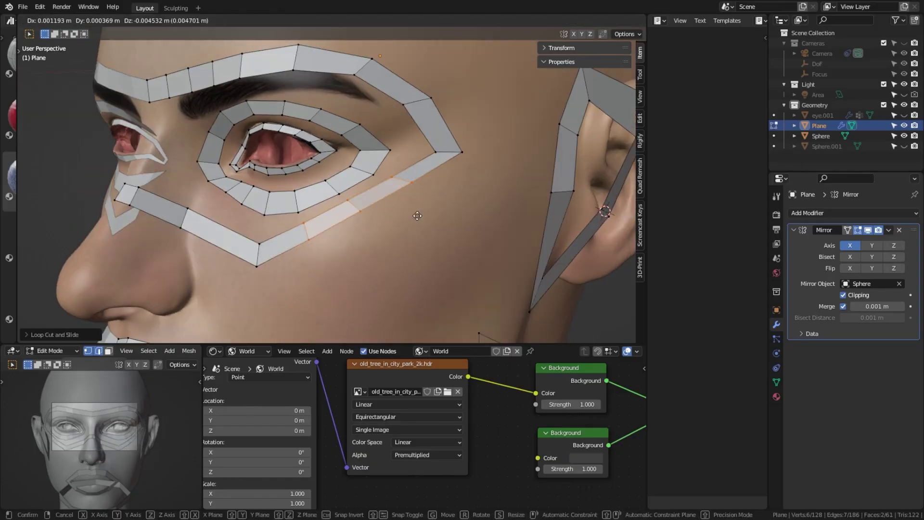
Confirm the face loop cut, grid-fill the open neck hole with quads, and orbit the bust.
click(417, 216)
middle_drag(416, 216, 456, 200)
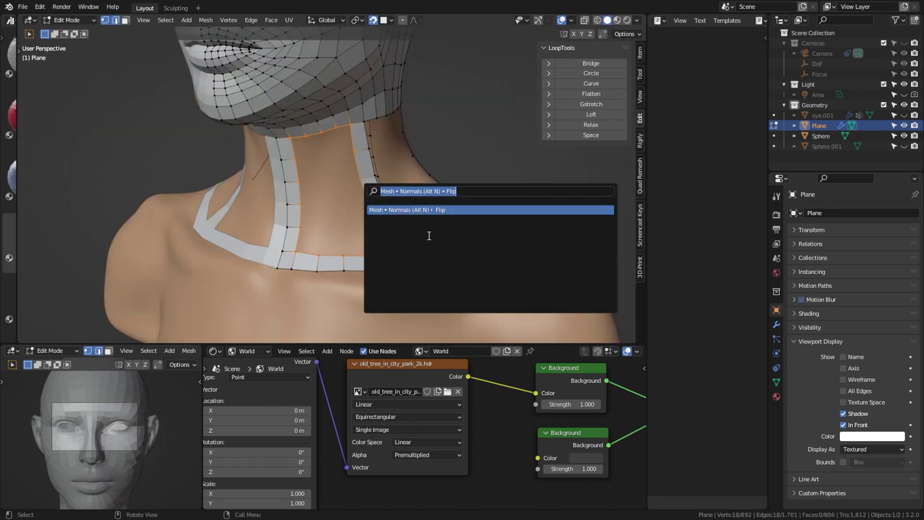
key(Return)
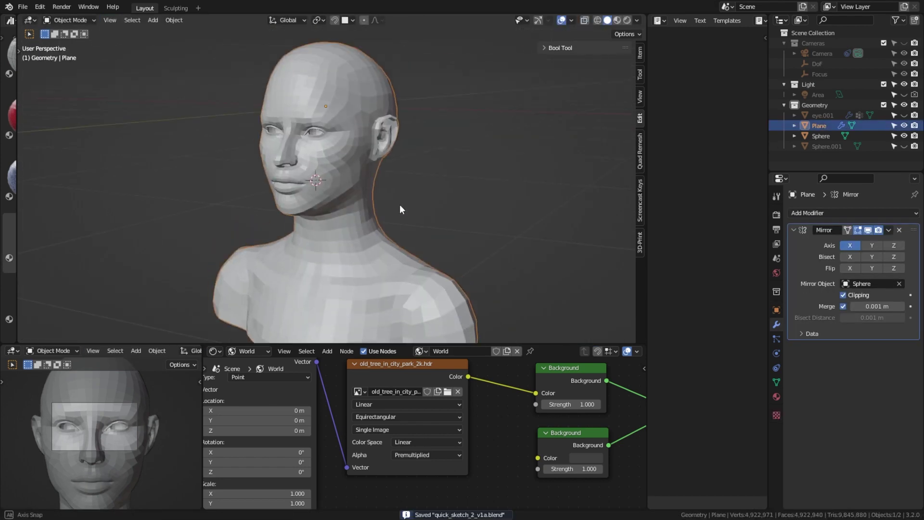
middle_drag(399, 209, 424, 203)
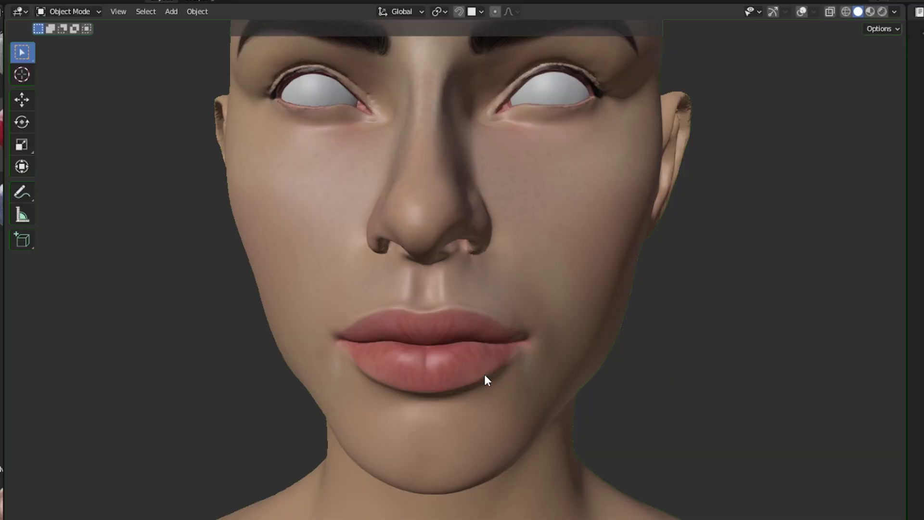
scroll(485, 374, down, 6)
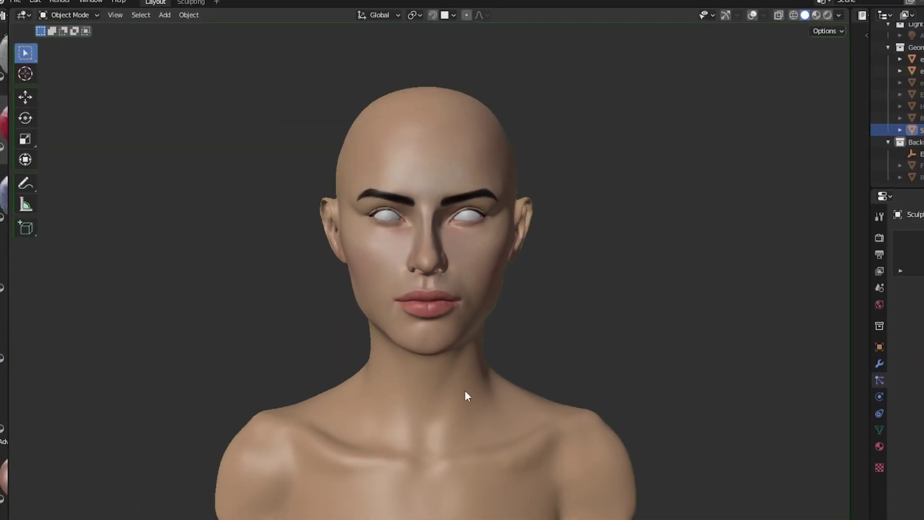
Orbit the smooth and low-poly head busts to compare their topology.
middle_drag(459, 353, 397, 342)
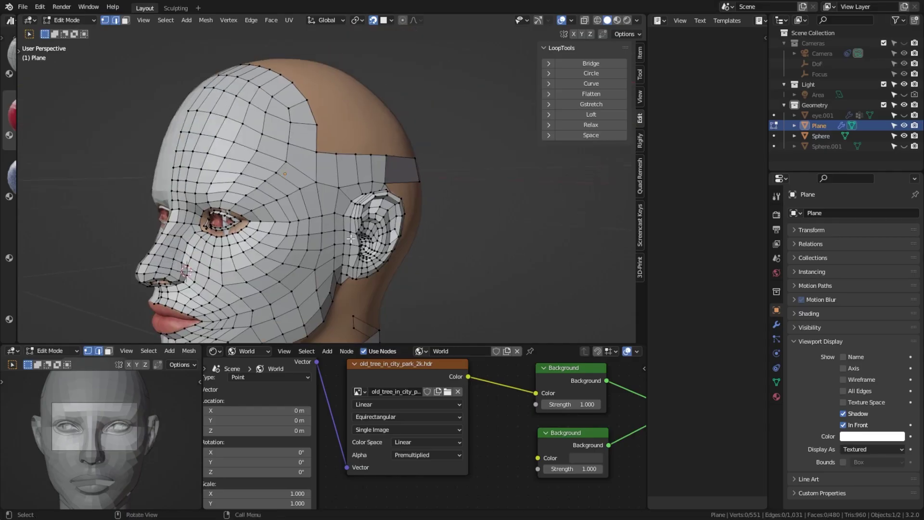
middle_drag(308, 308, 359, 340)
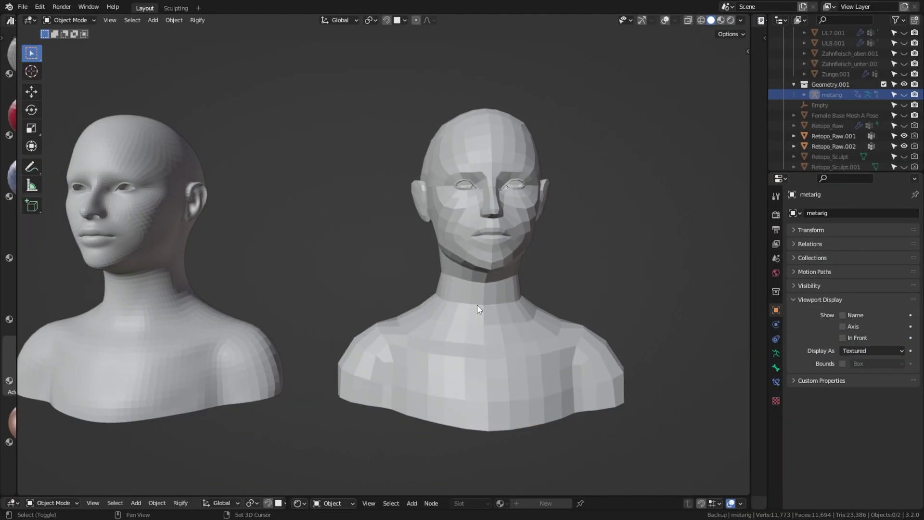
scroll(404, 307, down, 5)
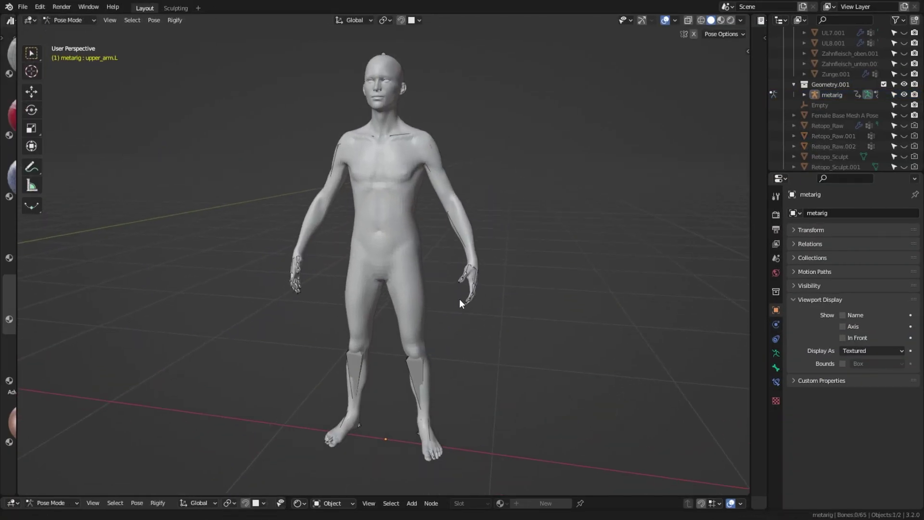
Orbit the rigged body to a side view and make the forearm.L bone active.
middle_drag(459, 298, 350, 314)
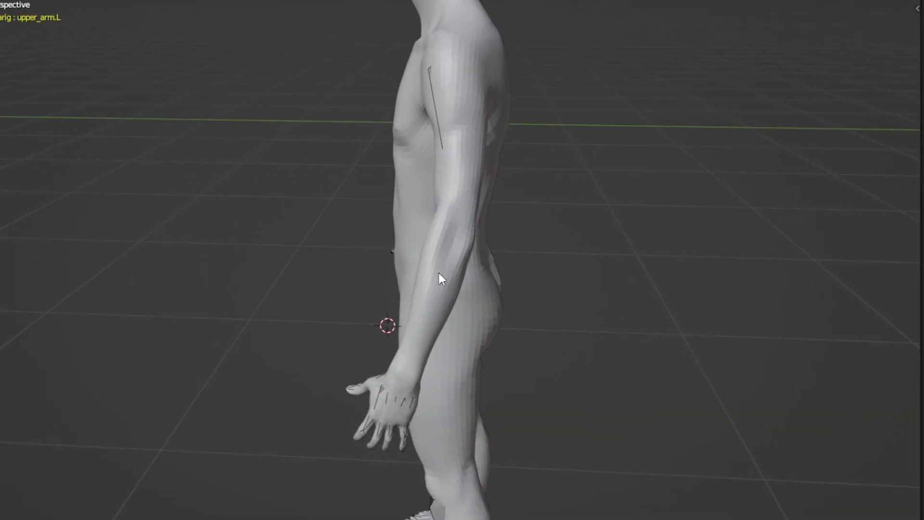
middle_drag(397, 247, 498, 266)
click(449, 205)
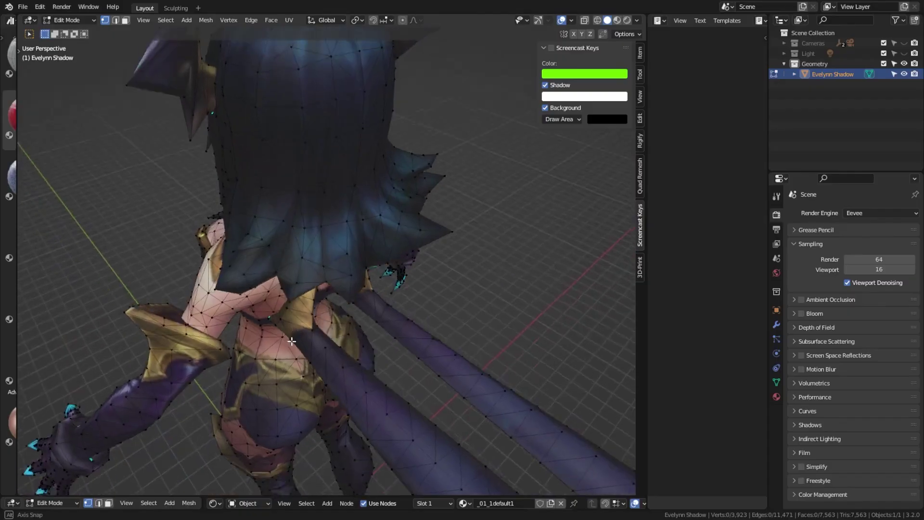
Orbit the Evelynn character from back to front and inspect the eye-socket wireframe.
middle_drag(288, 202, 480, 196)
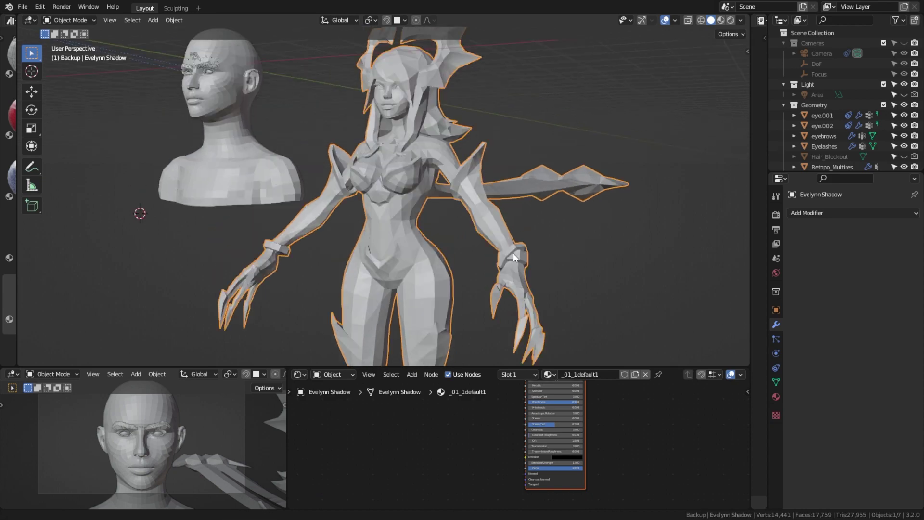
scroll(513, 253, up, 5)
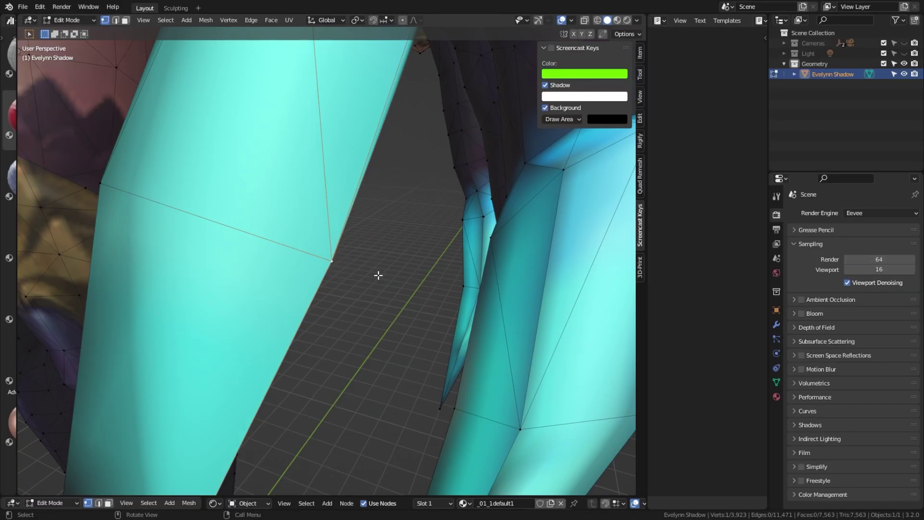
scroll(378, 274, down, 3)
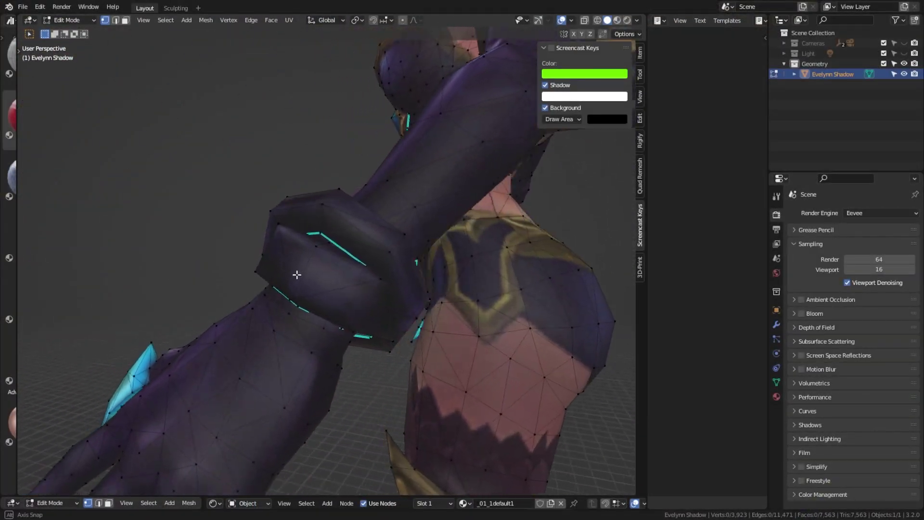
middle_drag(296, 274, 421, 271)
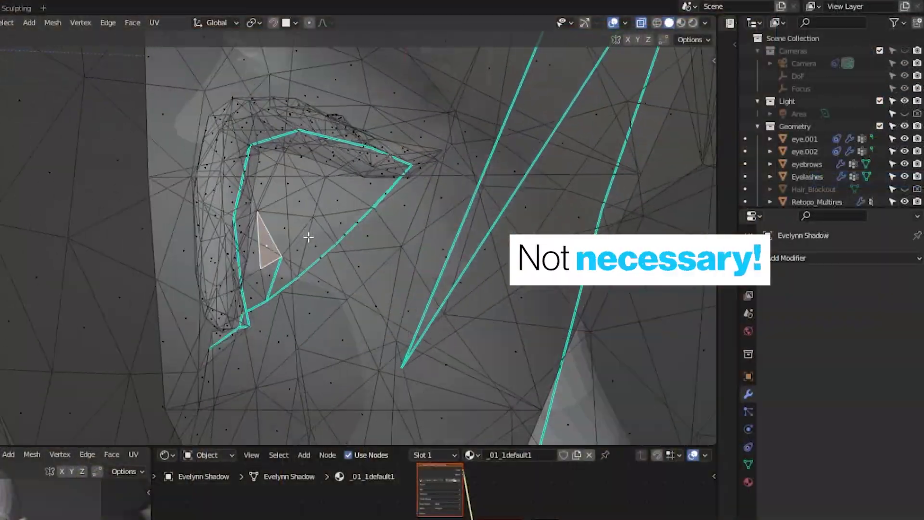
middle_drag(305, 237, 313, 255)
middle_drag(361, 217, 478, 221)
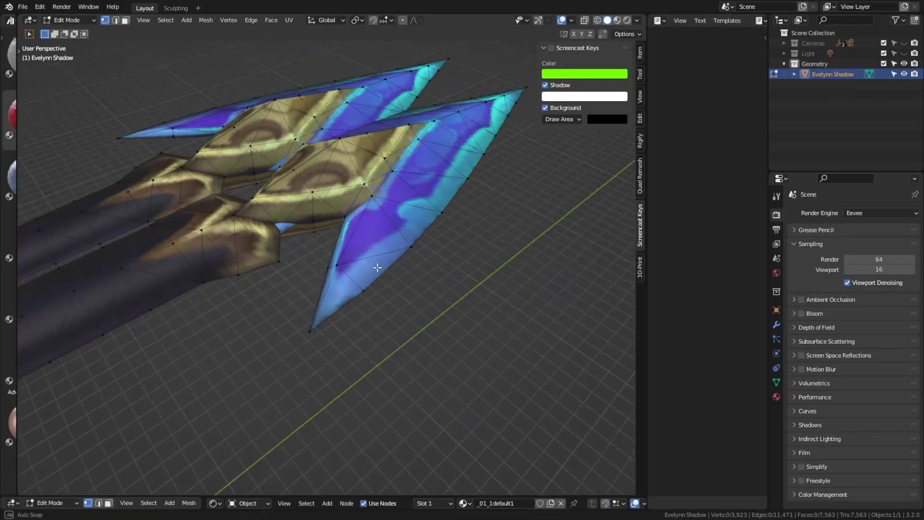
middle_drag(289, 269, 433, 319)
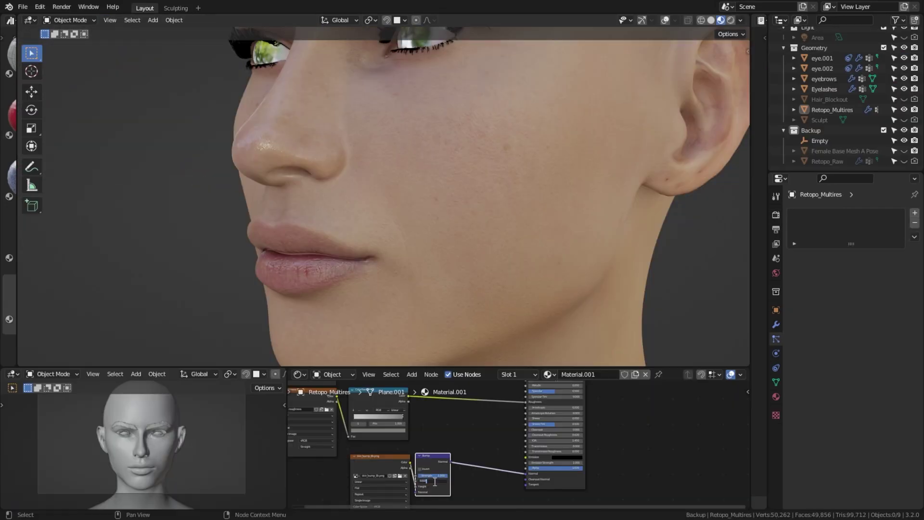
Commit the new strength value on the head material's Bump node.
key(Return)
middle_drag(289, 262, 338, 268)
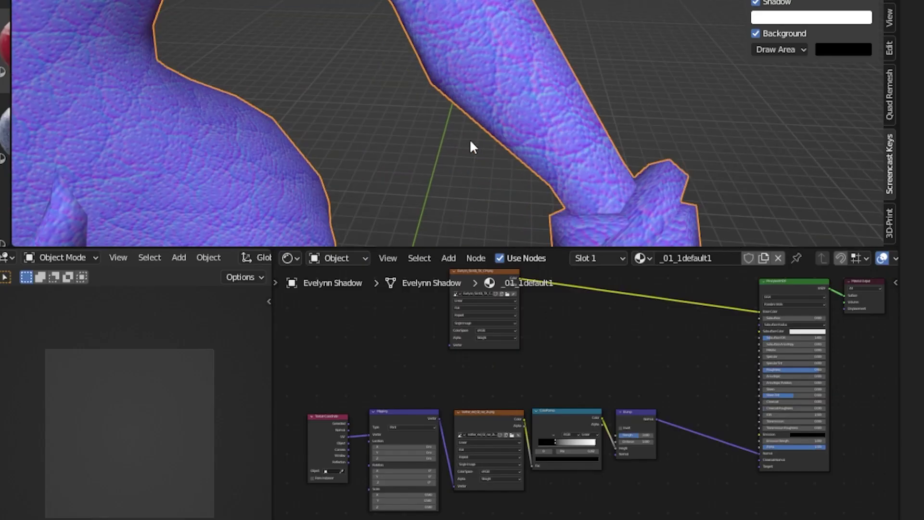
scroll(469, 142, down, 5)
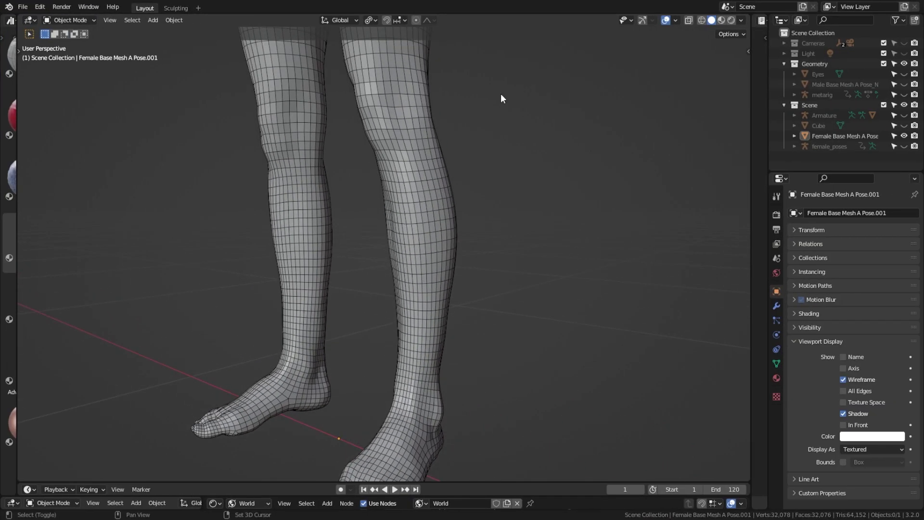
Move in close on one leg, orbit from head to torso, and start scaling the selection.
middle_drag(501, 183, 569, 200)
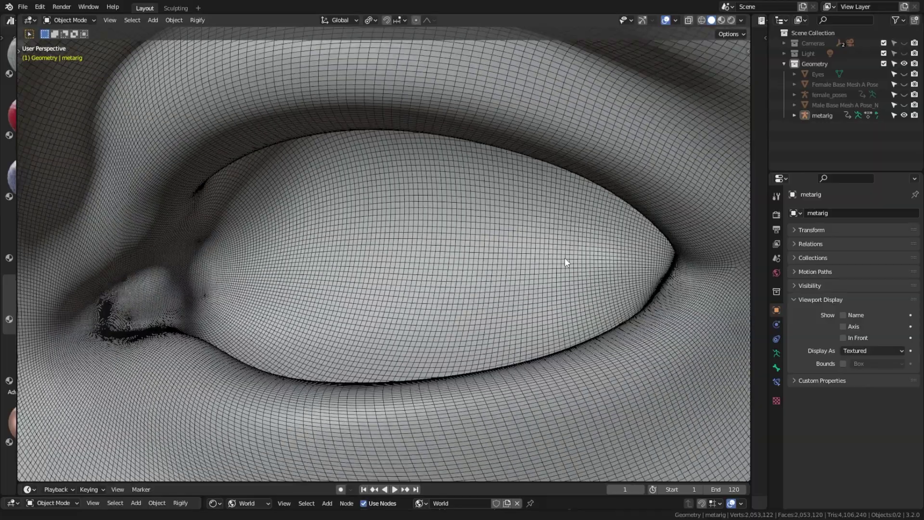
scroll(565, 260, down, 2)
scroll(564, 263, down, 5)
middle_drag(563, 270, 515, 233)
shift+scroll(515, 233, down, 15)
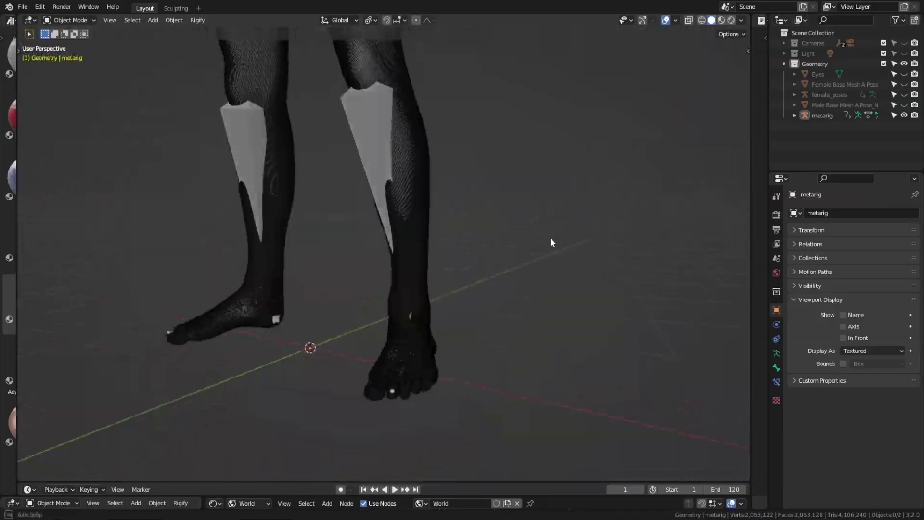
key(s)
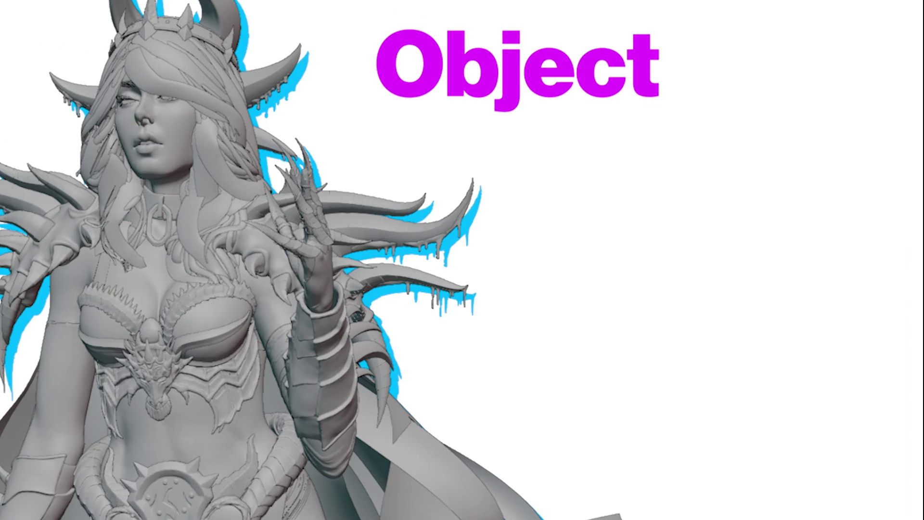
Rotate the rig's arm bone and scrub the animation from frame 62 to 179.
scroll(758, 302, up, 5)
middle_drag(748, 290, 848, 262)
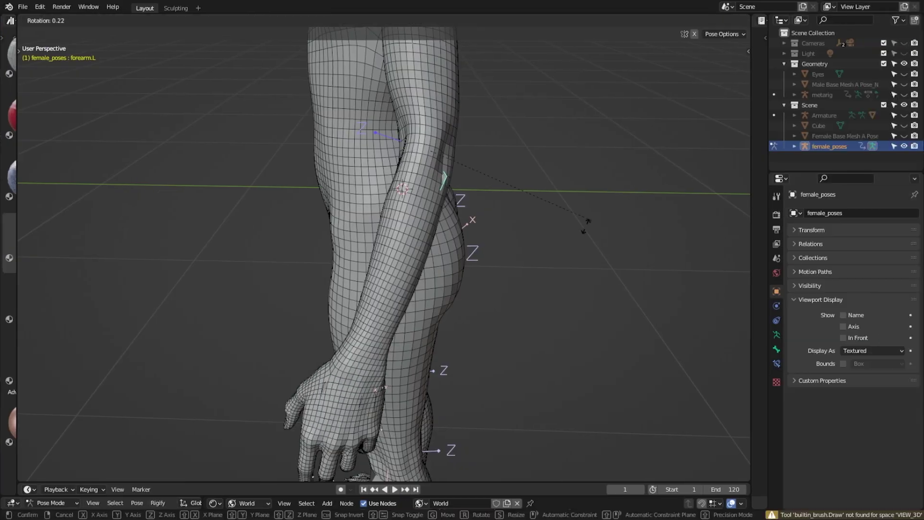
key(r)
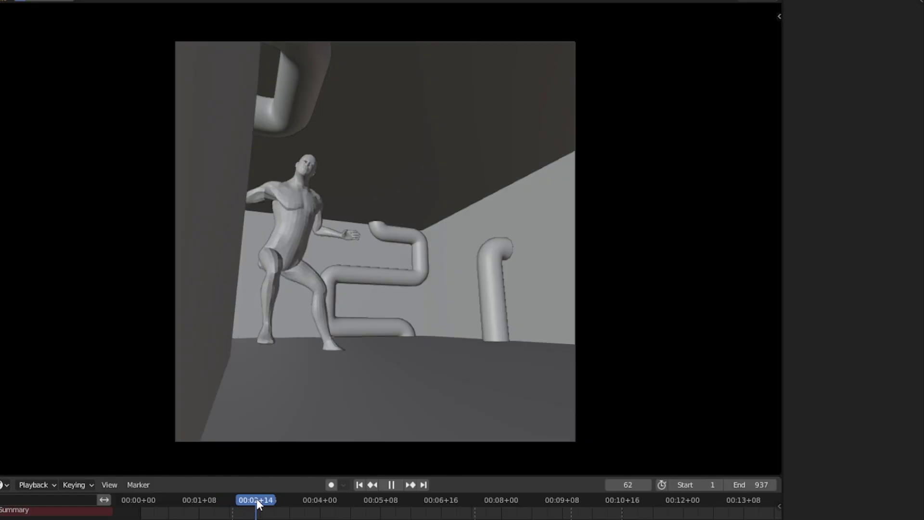
drag(258, 504, 479, 504)
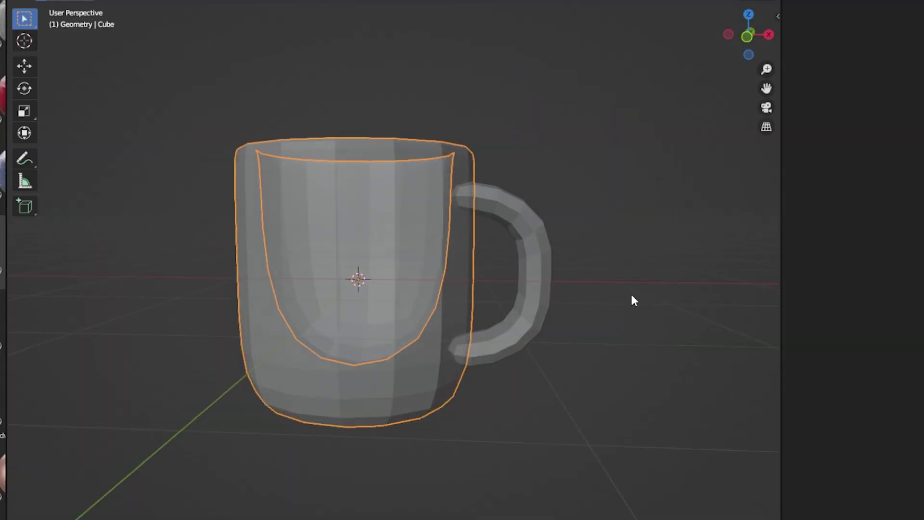
Add a loop cut around the mug body and handle, then dissolve the added edge loops.
scroll(632, 301, up, 6)
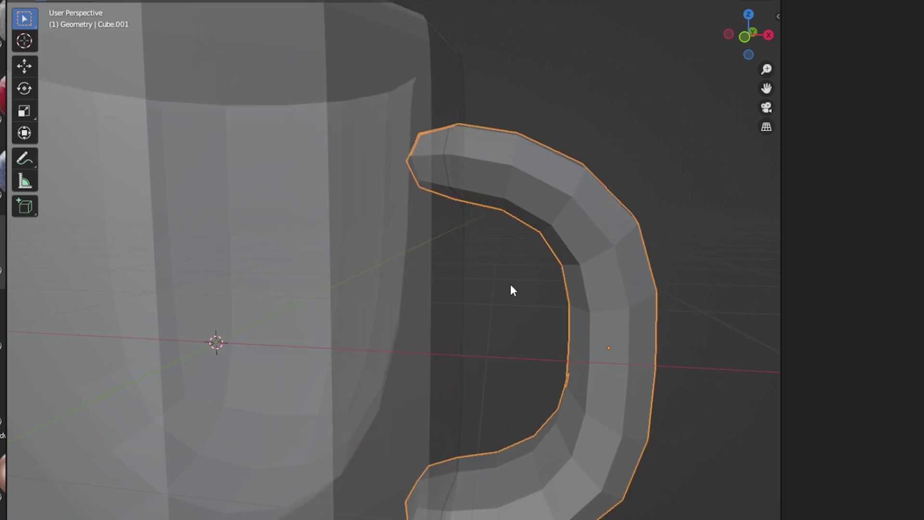
scroll(510, 289, down, 5)
middle_drag(587, 320, 507, 343)
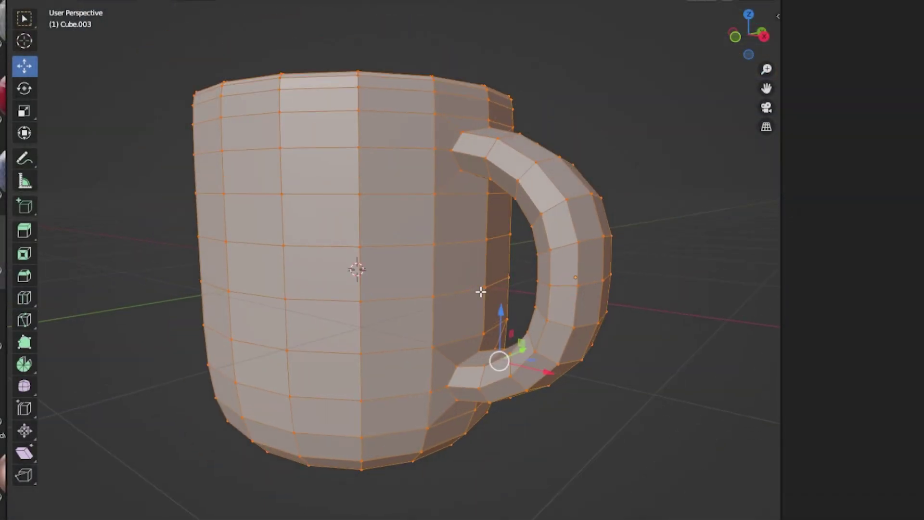
middle_drag(693, 329, 414, 253)
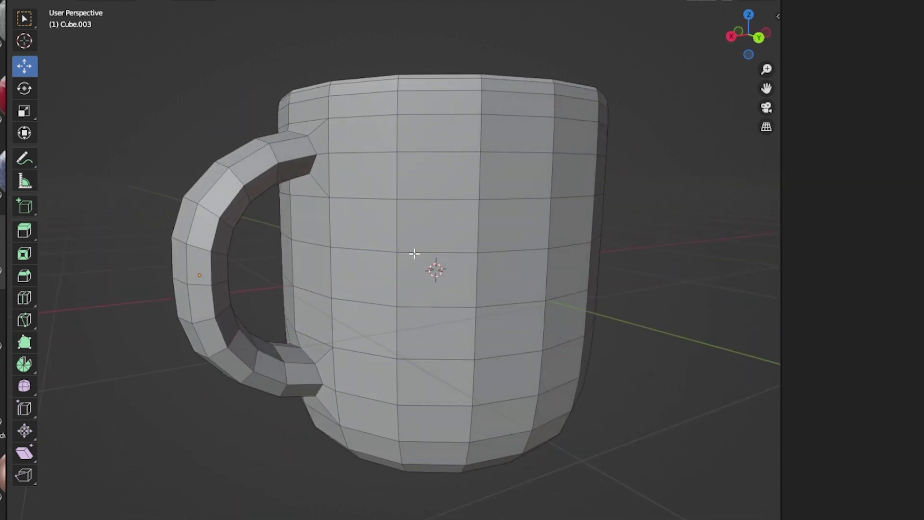
middle_drag(401, 133, 462, 227)
key(ctrl+r)
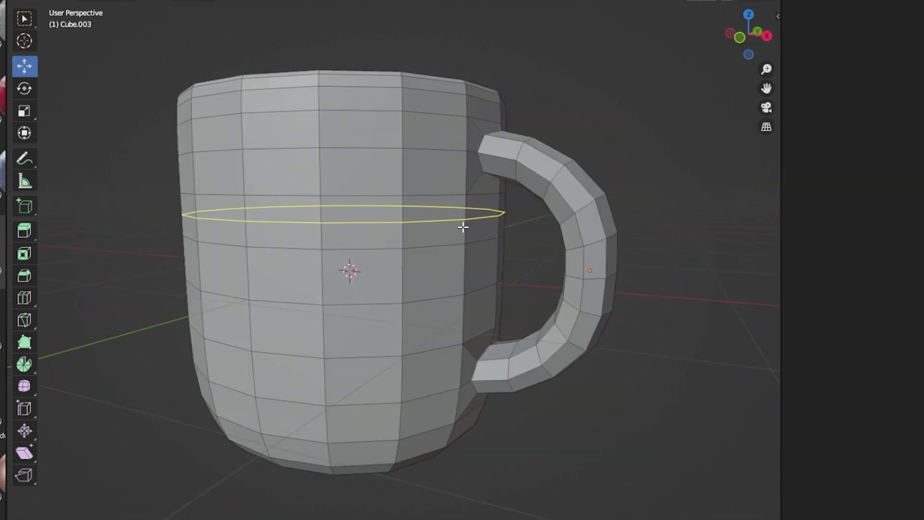
click(463, 175)
middle_drag(463, 176, 484, 301)
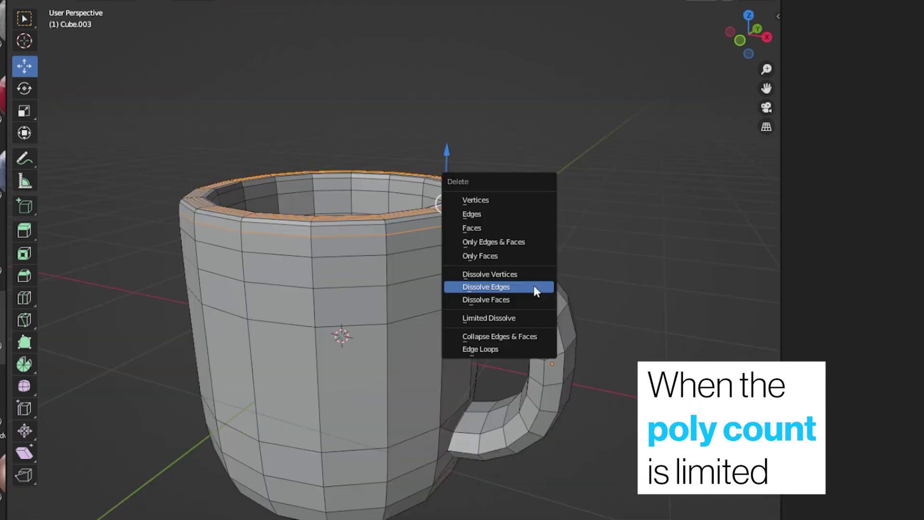
click(533, 288)
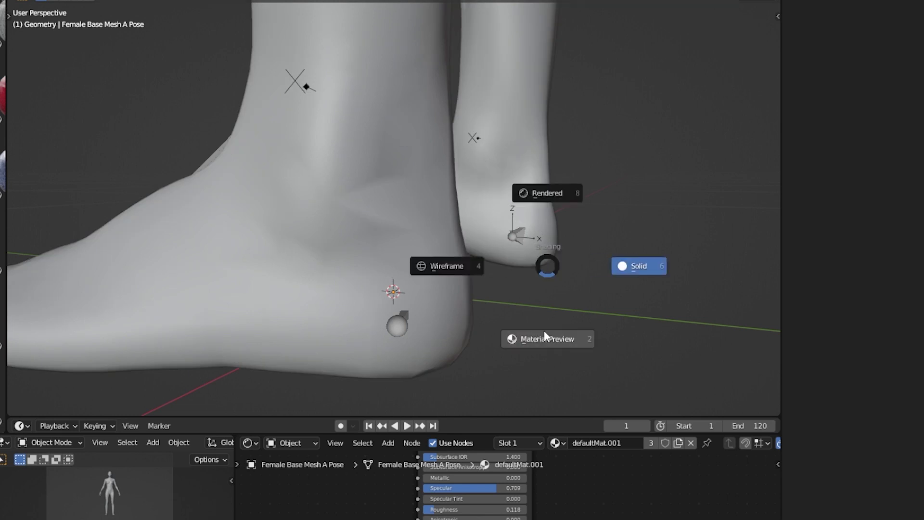
Switch to Material Preview shading, orbit the sphere, and pan along the scythe's wireframe shaft.
click(543, 337)
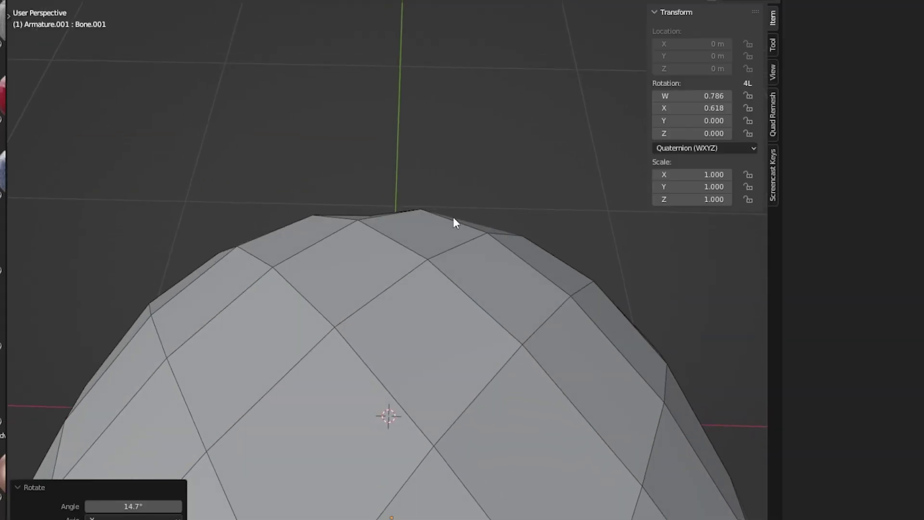
middle_drag(417, 212, 495, 244)
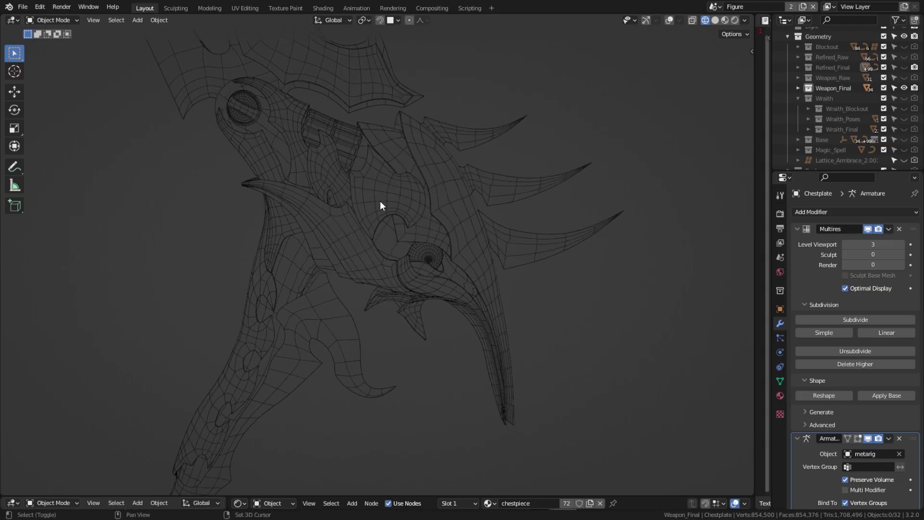
shift+middle_drag(379, 200, 397, 236)
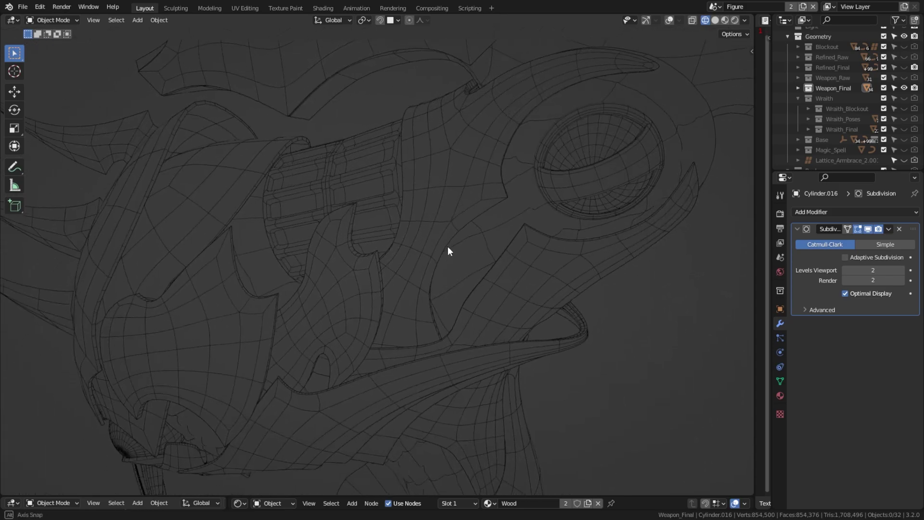
Fill the small hole beside the weapon's eye socket with a face.
middle_drag(449, 250, 430, 260)
key(f)
scroll(370, 228, down, 2)
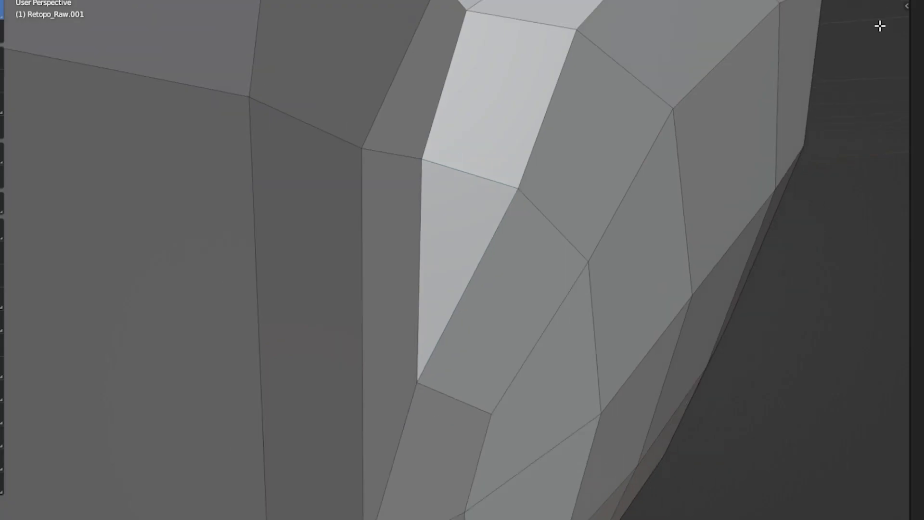
Orbit the claw and head meshes, then select the shortest edge path across the head.
ctrl+middle_drag(879, 25, 794, 325)
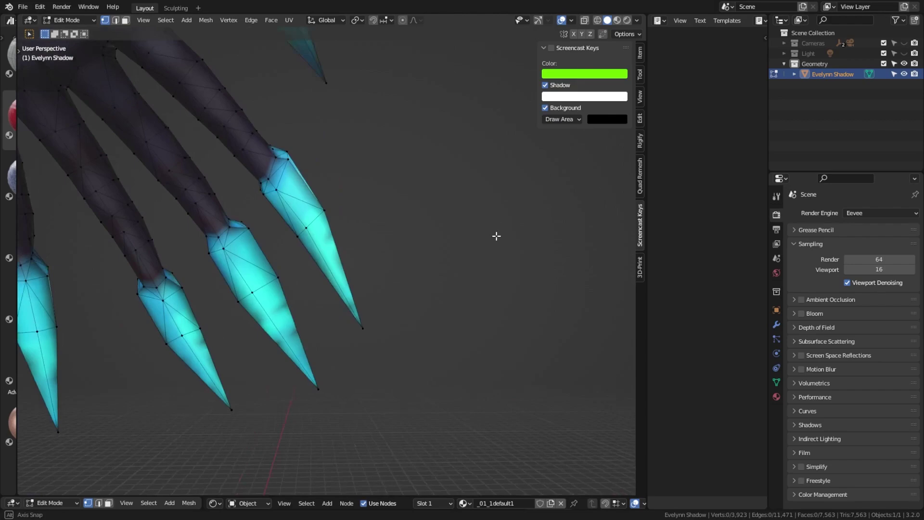
middle_drag(495, 236, 447, 241)
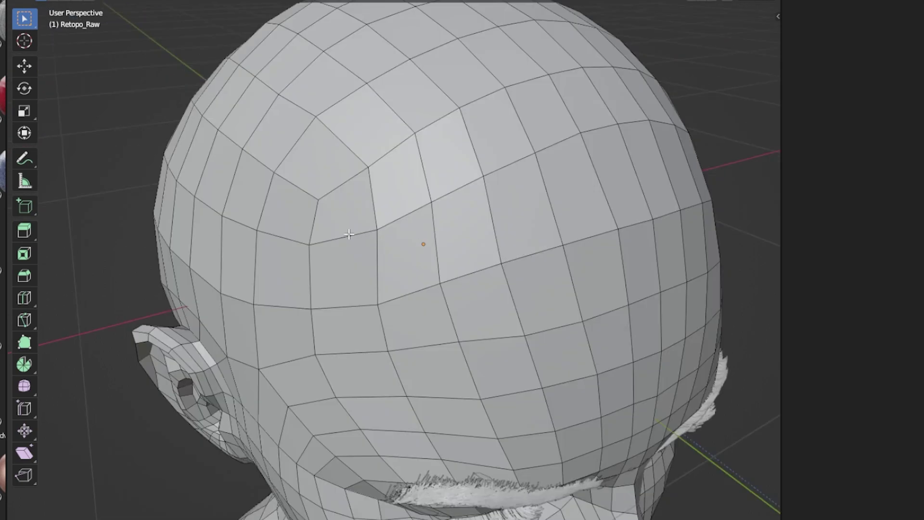
middle_drag(422, 241, 390, 273)
ctrl+click(457, 271)
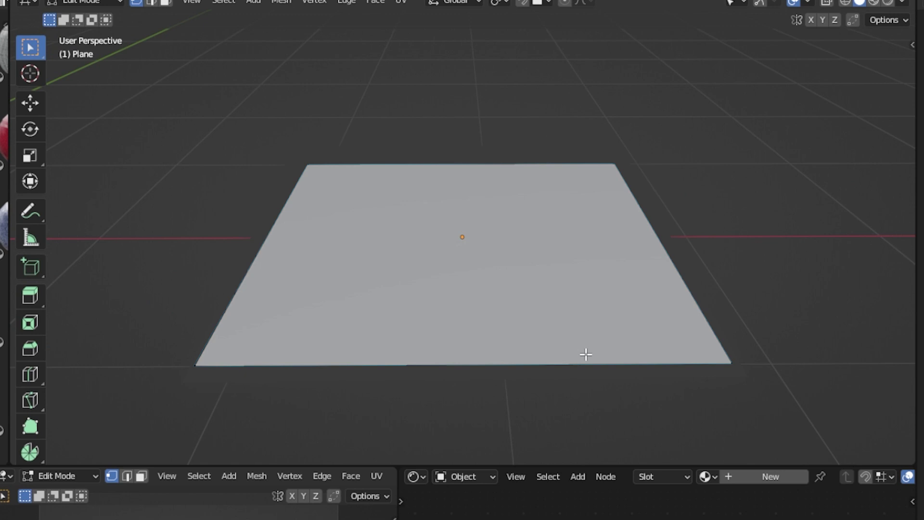
Raise one plane corner vertex along Z to bend the quad, then triangulate it.
middle_drag(583, 355, 667, 318)
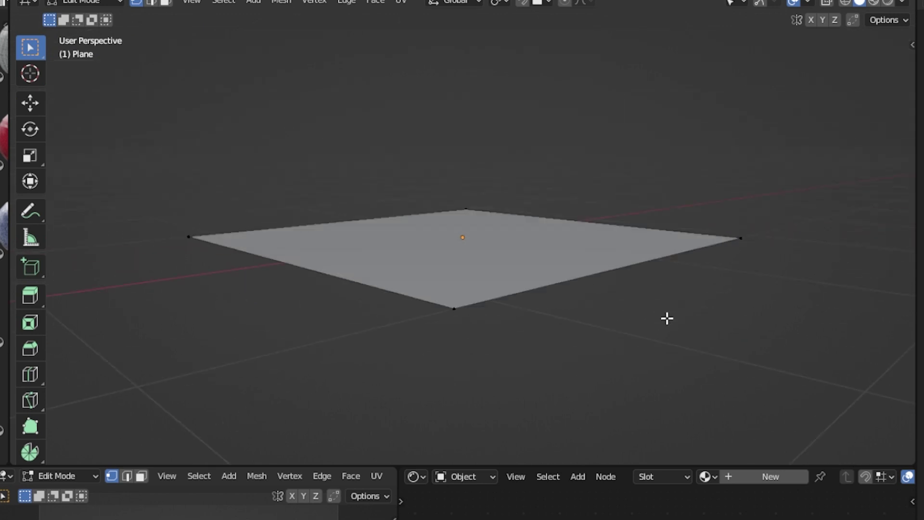
middle_drag(854, 272, 865, 254)
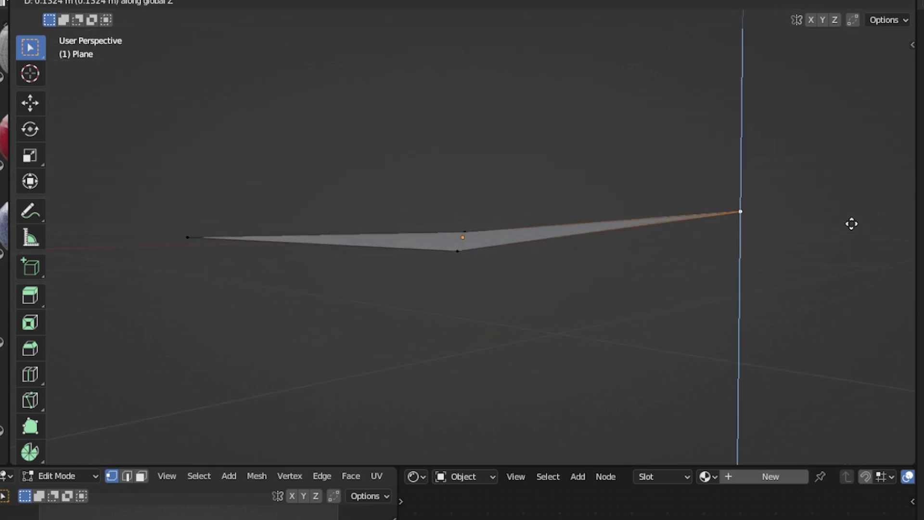
key(Escape)
key(g)
key(z)
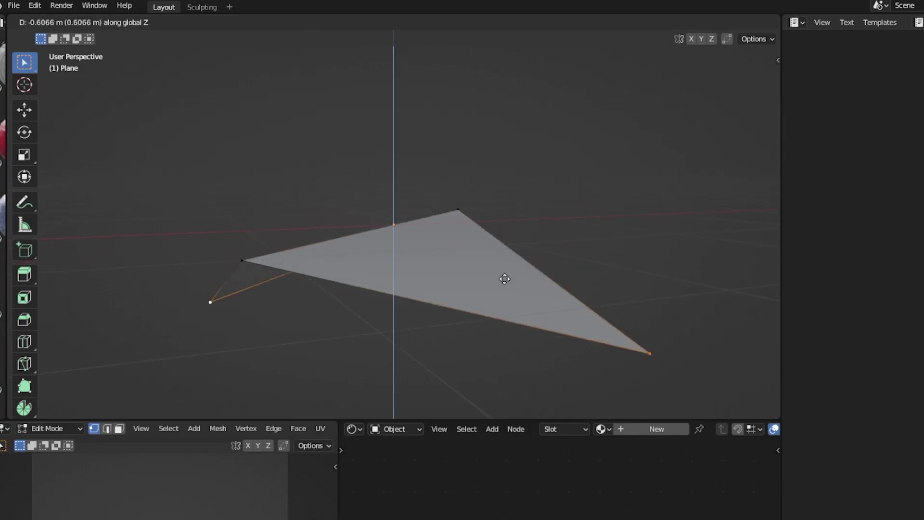
click(472, 283)
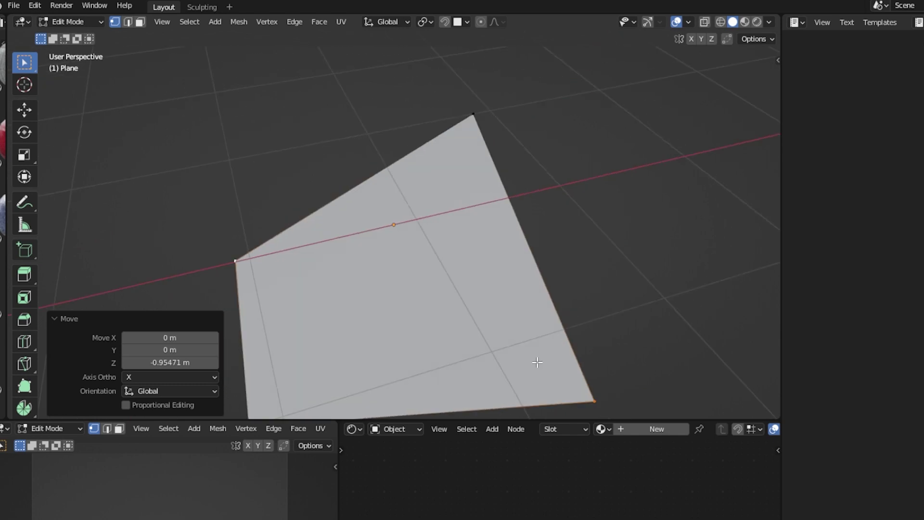
key(ctrl+t)
middle_drag(596, 326, 444, 326)
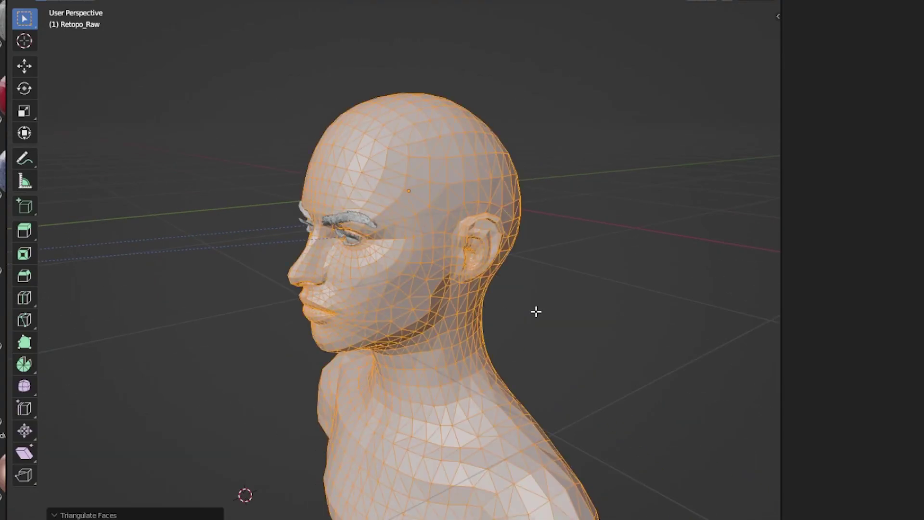
Deselect the head and orbit the triangulated characters from legs to shoulder spike.
key(alt+a)
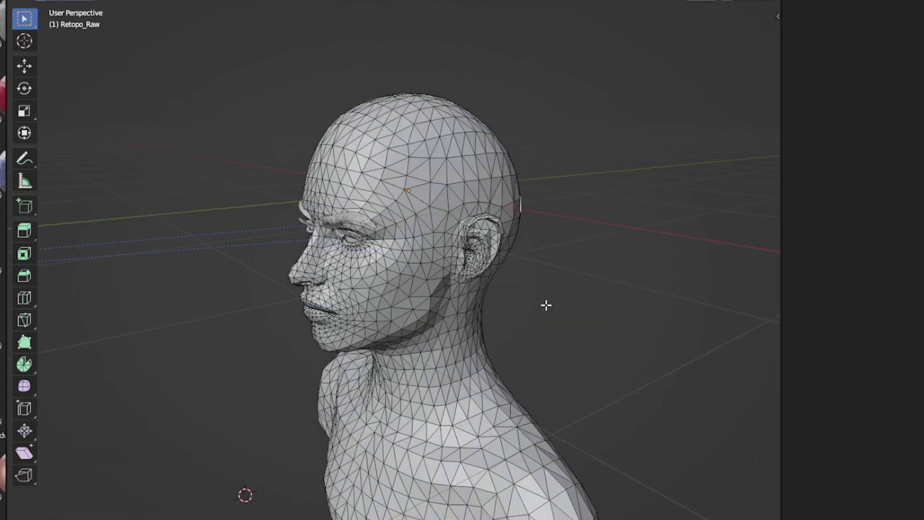
middle_drag(546, 305, 553, 241)
scroll(424, 289, up, 5)
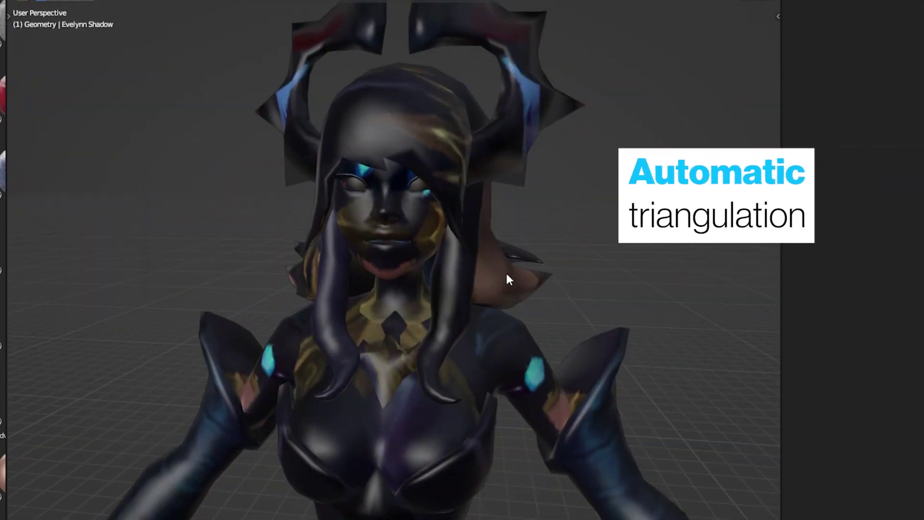
middle_drag(506, 270, 544, 250)
scroll(515, 244, down, 5)
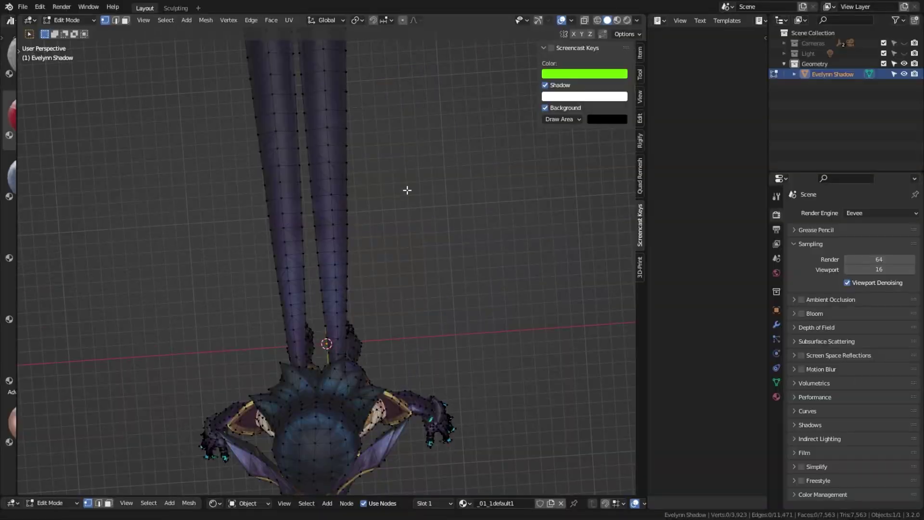
middle_drag(410, 244, 399, 272)
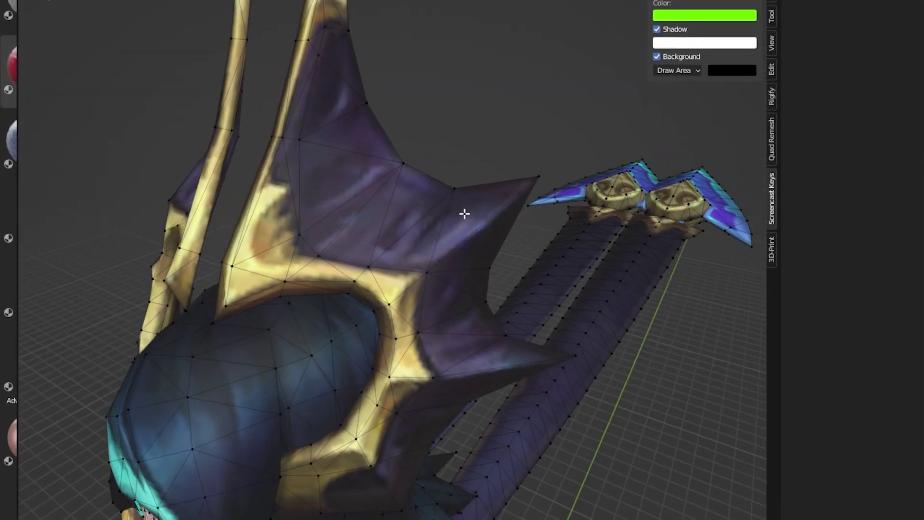
middle_drag(479, 256, 521, 200)
scroll(515, 293, up, 5)
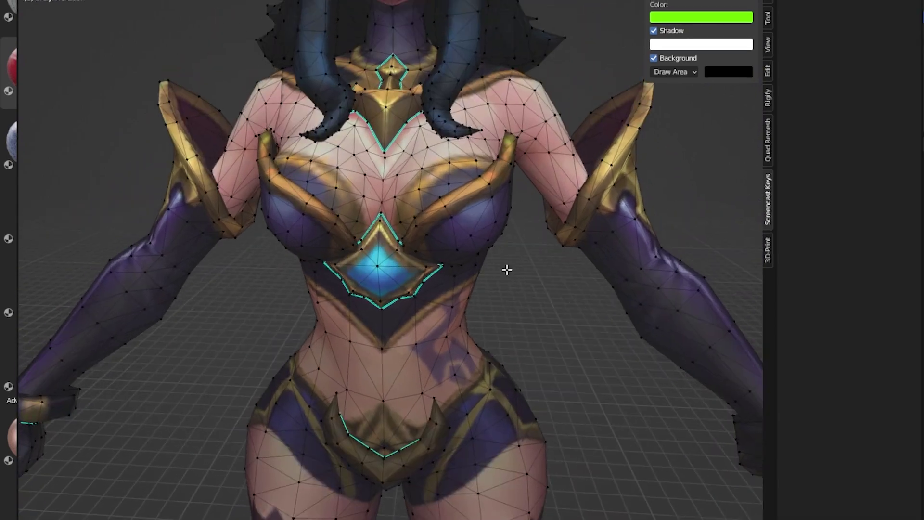
mouse_move(507, 270)
middle_down()
mouse_move(492, 306)
mouse_move(511, 259)
middle_up()
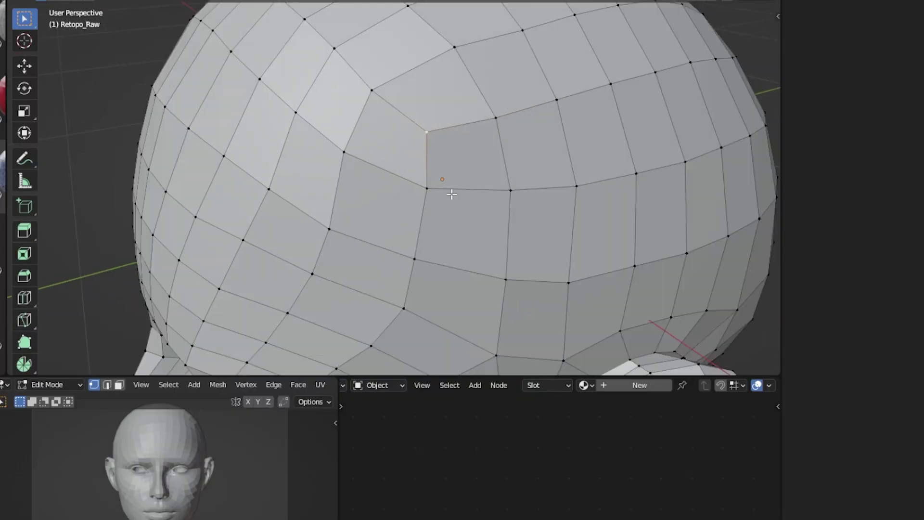
middle_drag(451, 194, 424, 173)
In face select mode, select one head face, then box-select the green head's face region.
key(3)
click(424, 164)
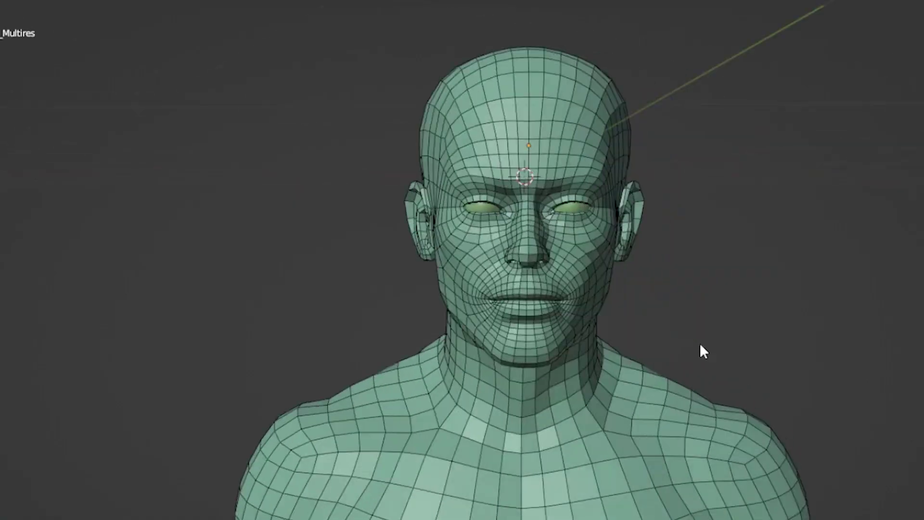
middle_drag(701, 345, 673, 341)
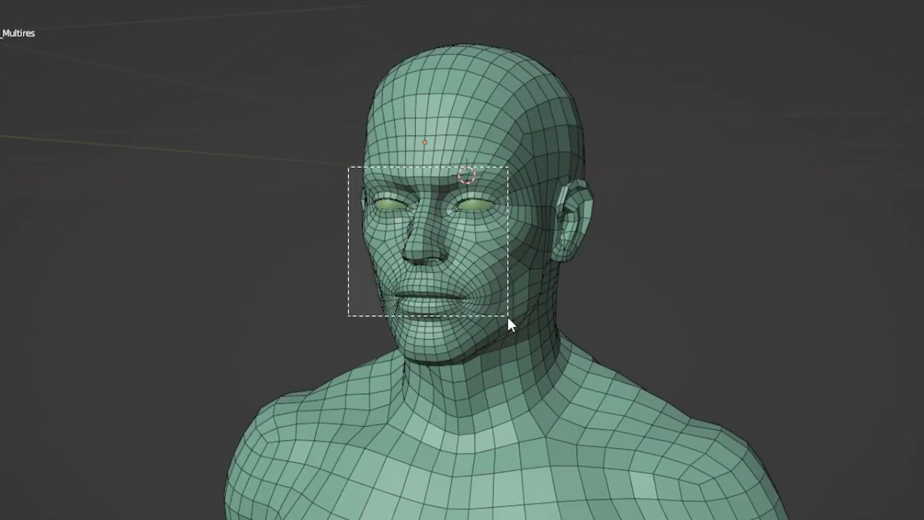
drag(527, 183, 480, 230)
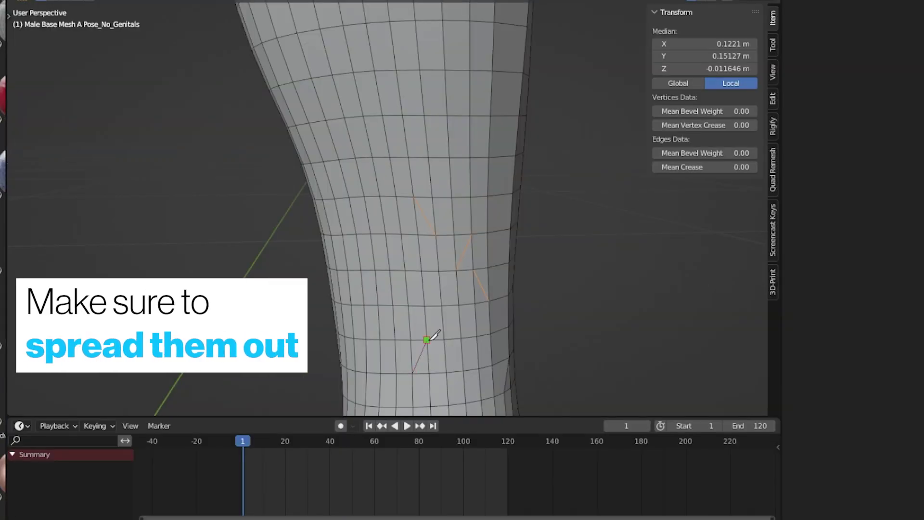
Dissolve the leg edge loop, select a face loop around the head, and inspect both heels.
key(x)
click(438, 263)
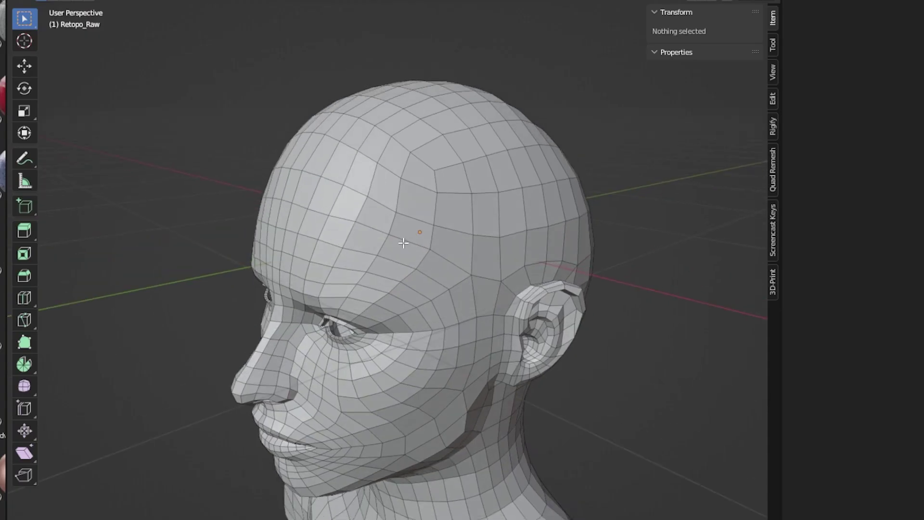
alt+click(417, 207)
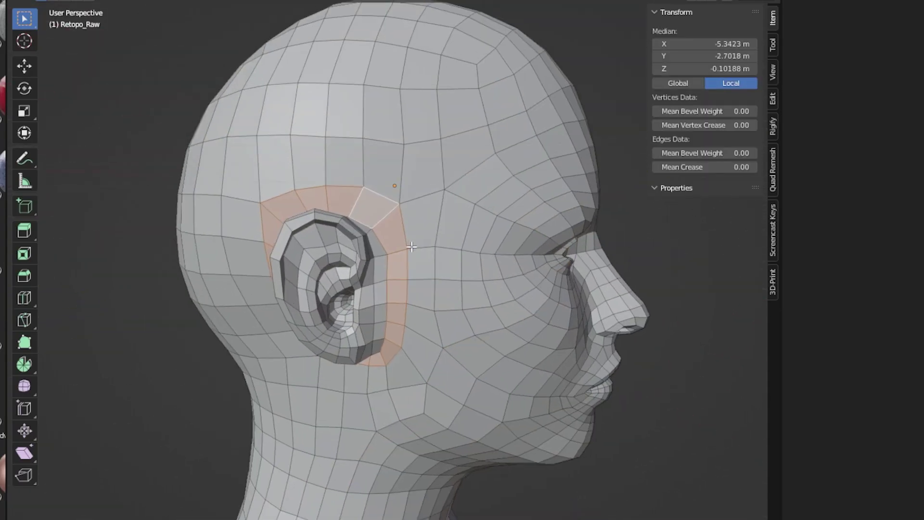
scroll(436, 298, up, 4)
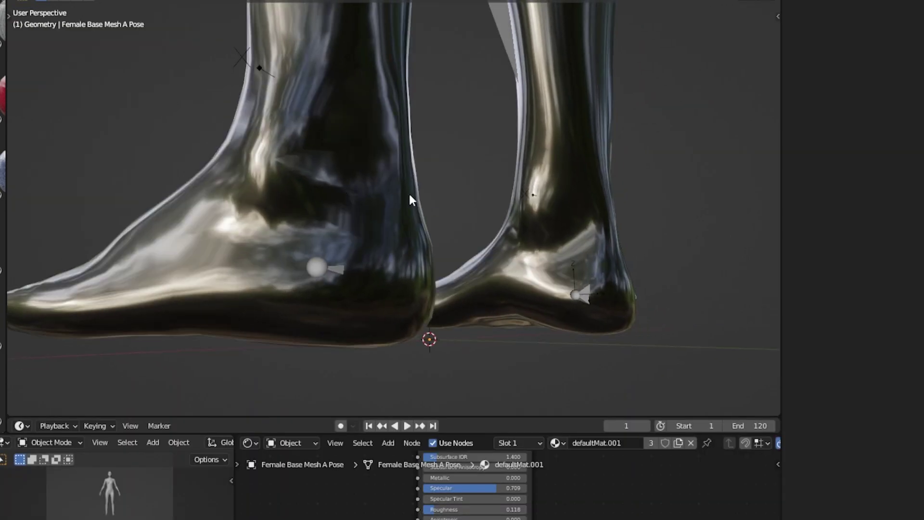
middle_drag(410, 198, 640, 182)
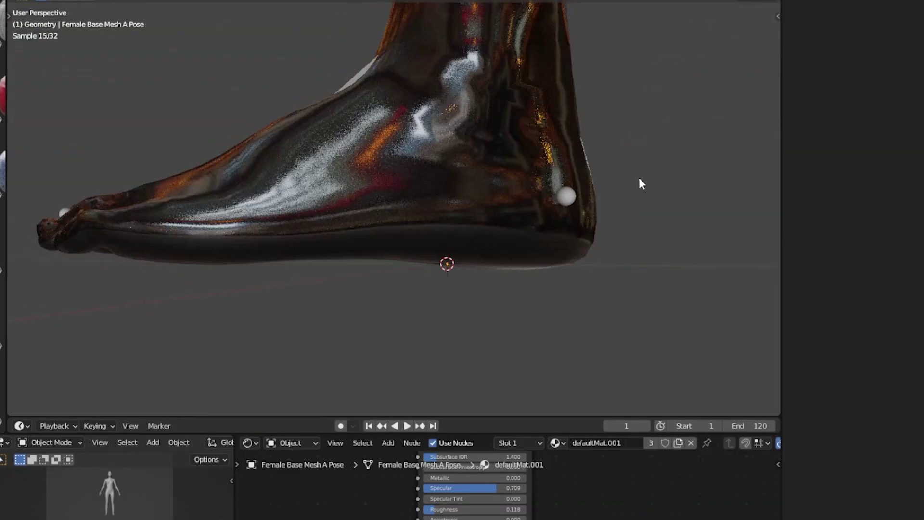
middle_drag(607, 150, 496, 167)
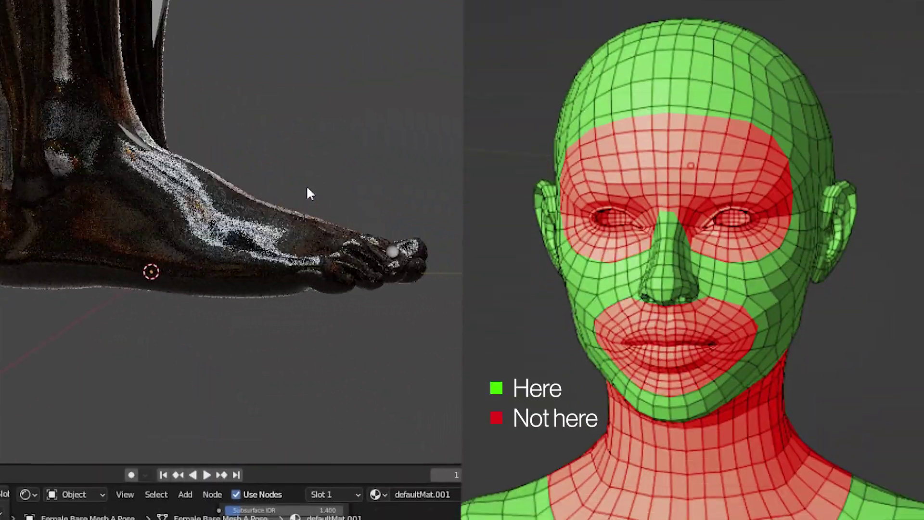
middle_drag(309, 192, 337, 202)
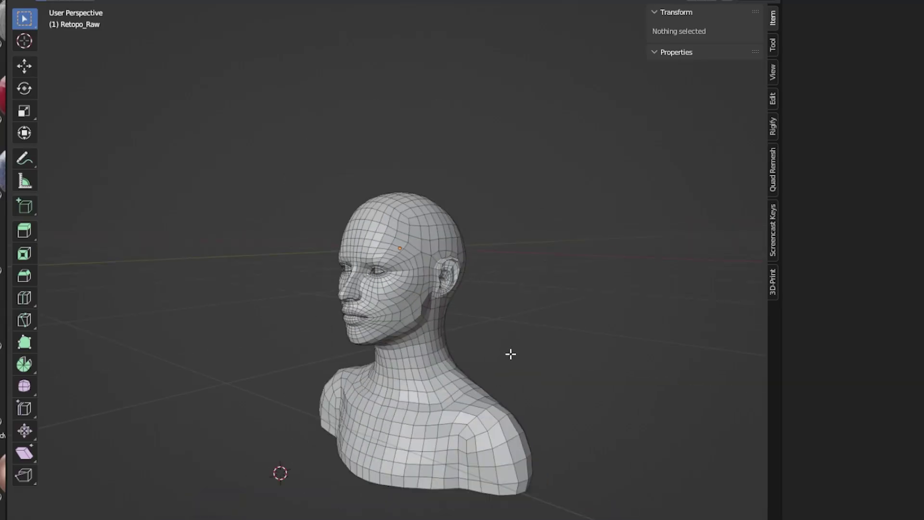
Dissolve the selected forehead vertices so the faces merge into a single n-gon.
shift+middle_drag(510, 353, 517, 283)
scroll(517, 283, up, 6)
middle_drag(499, 239, 453, 290)
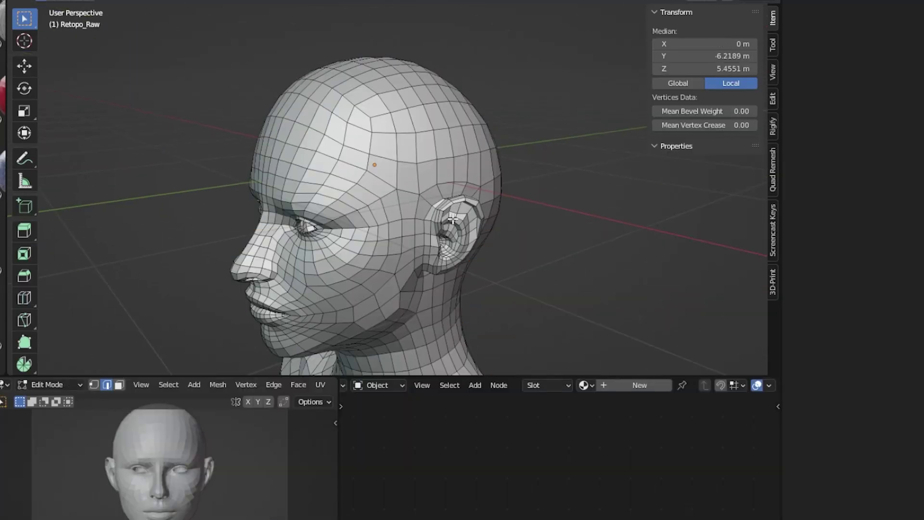
middle_drag(453, 290, 414, 288)
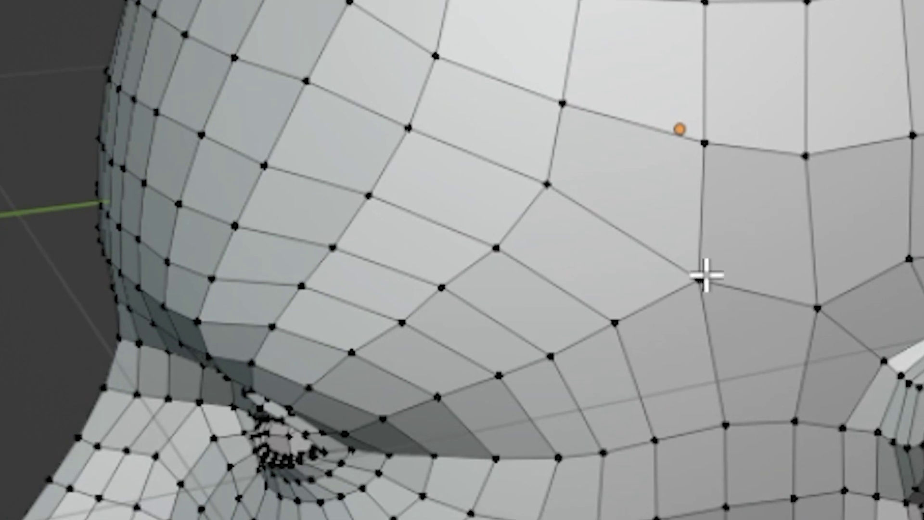
key(x)
click(707, 293)
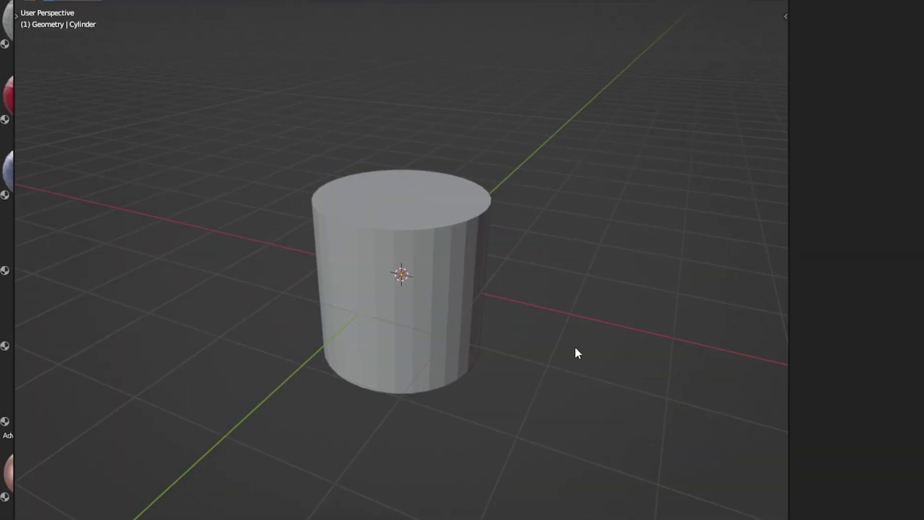
Select the straw cylinder, scale its ribbed section, and orbit to inspect the bend.
key(a)
key(s)
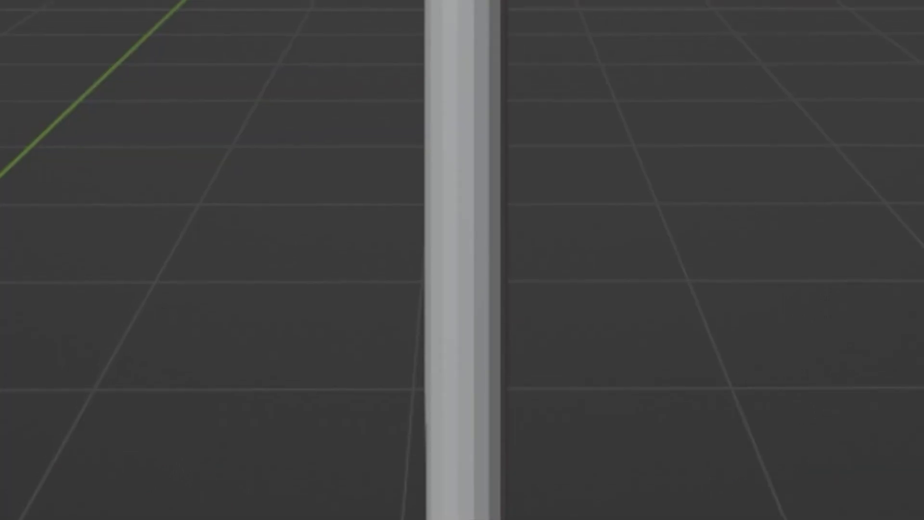
key(s)
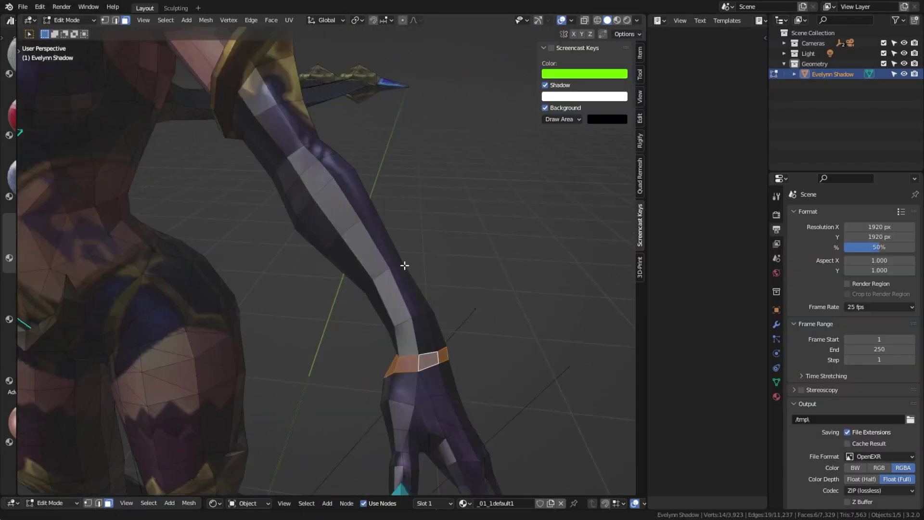
middle_drag(404, 265, 351, 234)
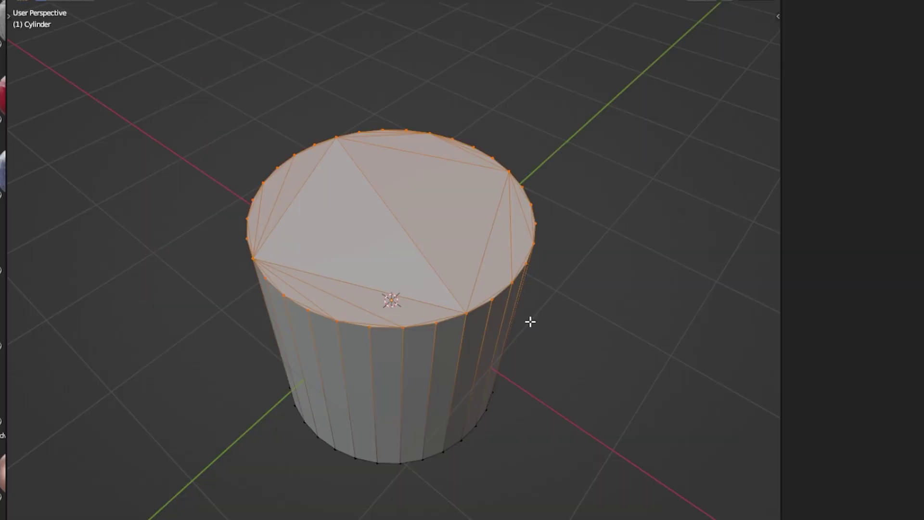
Confirm the edge-loop slide across the chest, then orbit around the red shaded backup bust.
middle_drag(530, 321, 593, 329)
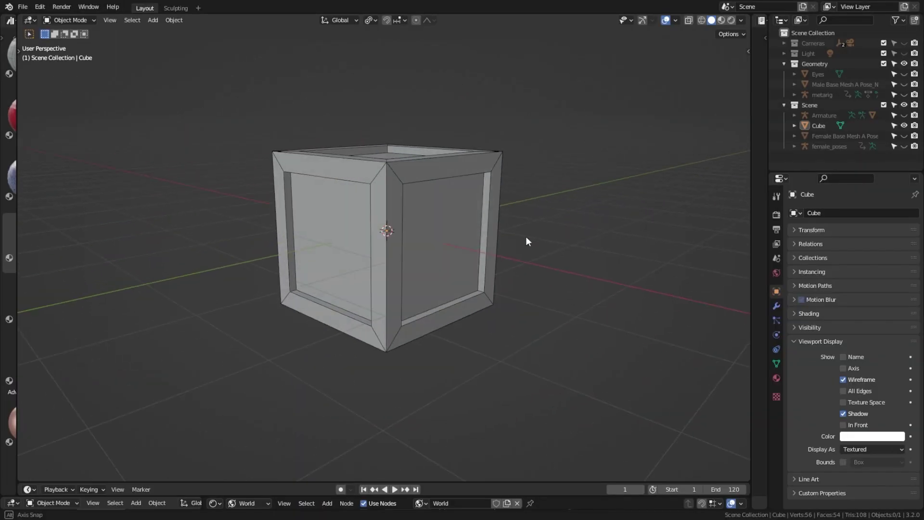
middle_drag(526, 241, 565, 186)
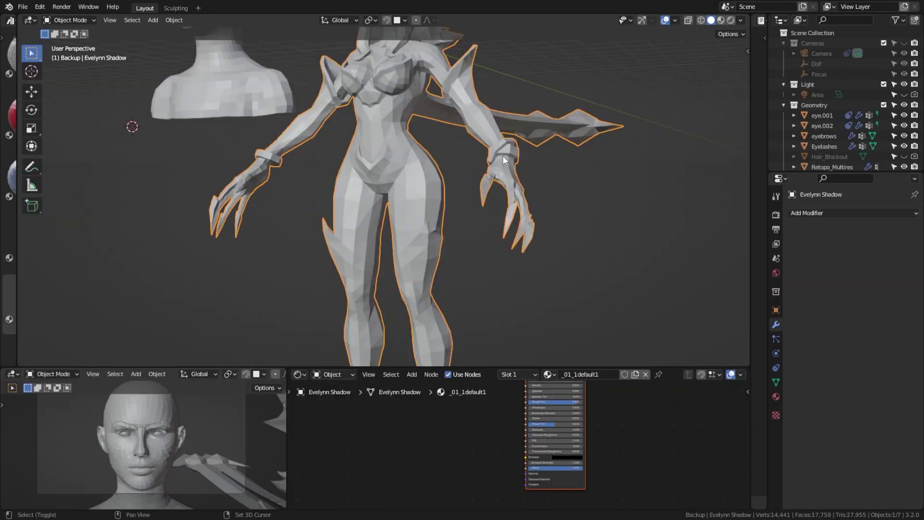
middle_drag(503, 155, 507, 288)
scroll(501, 258, up, 3)
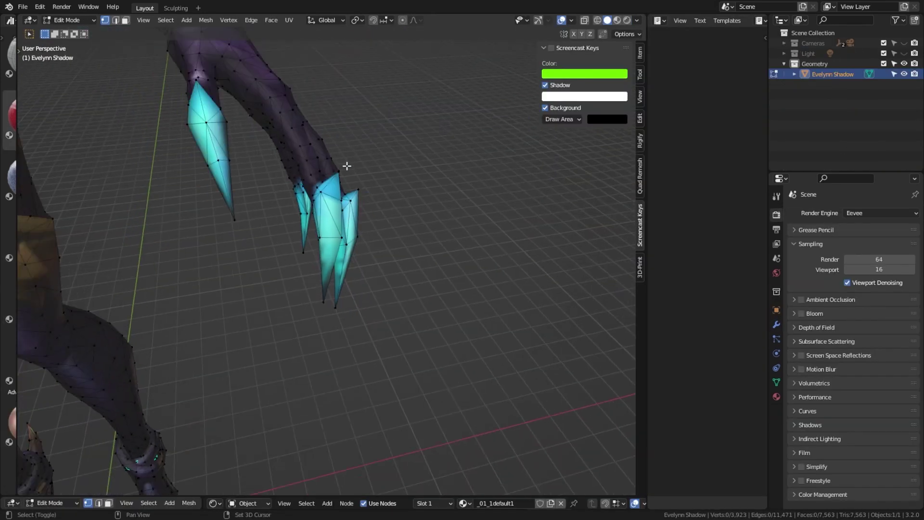
middle_drag(346, 165, 449, 281)
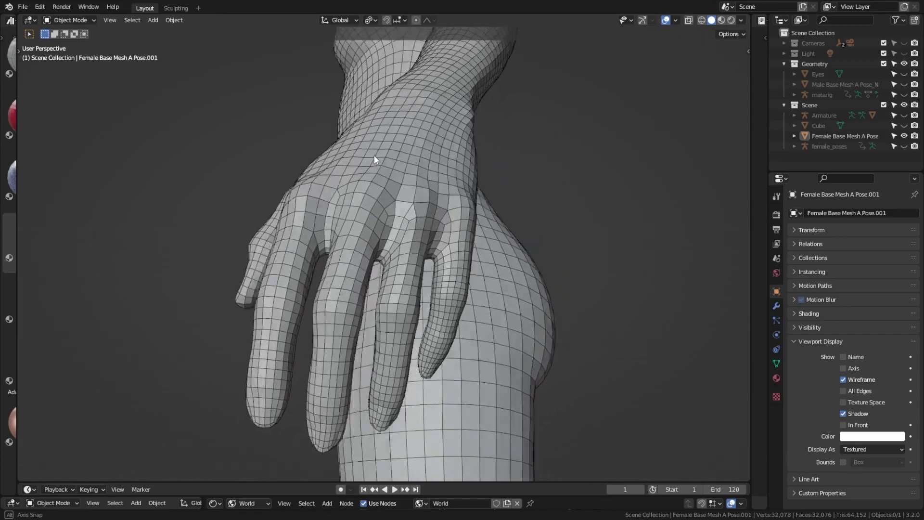
middle_drag(377, 158, 645, 202)
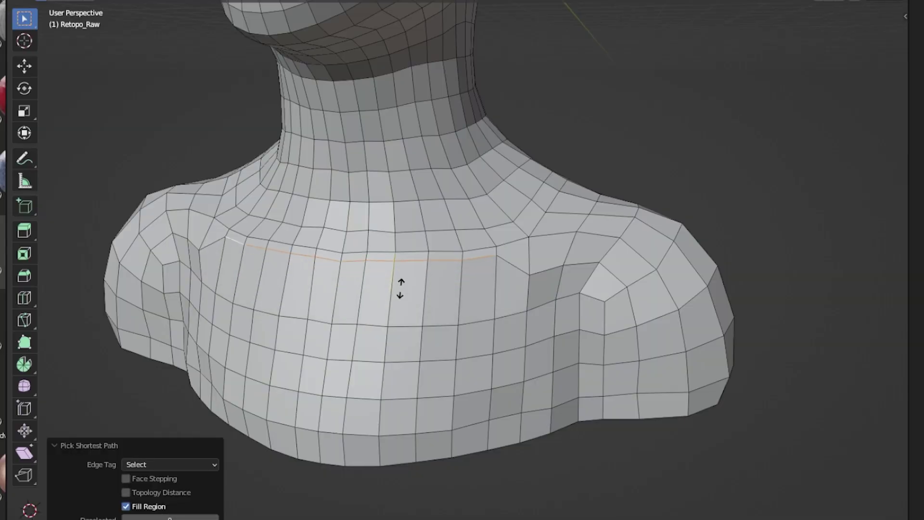
click(400, 288)
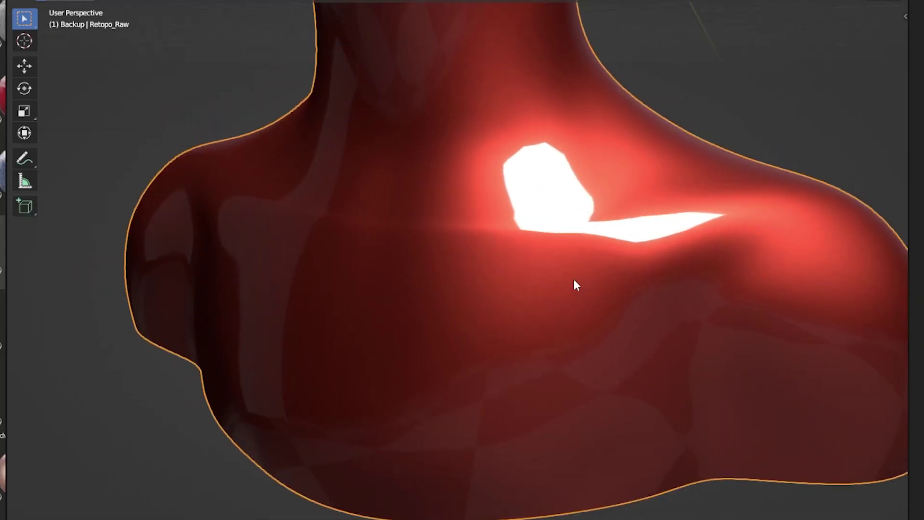
mouse_move(577, 286)
middle_down()
mouse_move(538, 318)
mouse_move(495, 264)
mouse_move(553, 244)
mouse_move(512, 216)
middle_up()
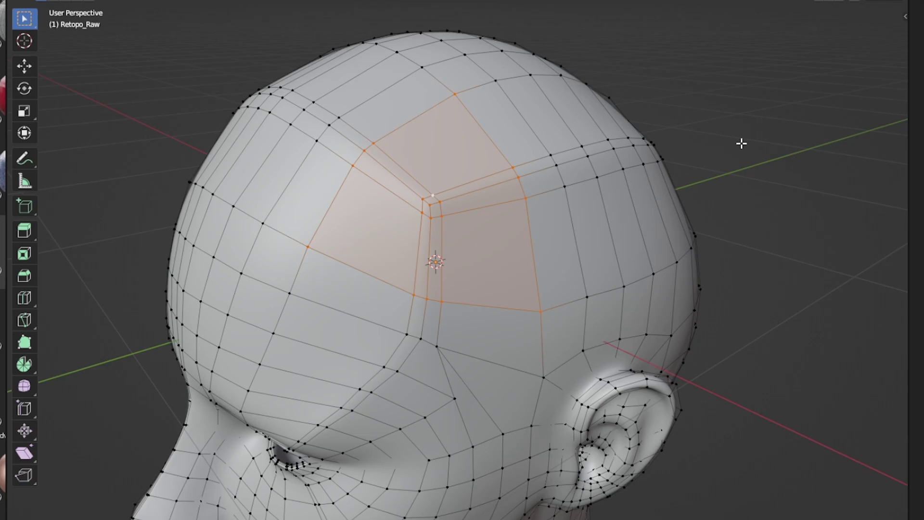
Evenly space the vertices of the octagonal opening's loop with LoopTools Space.
key(ctrl+v)
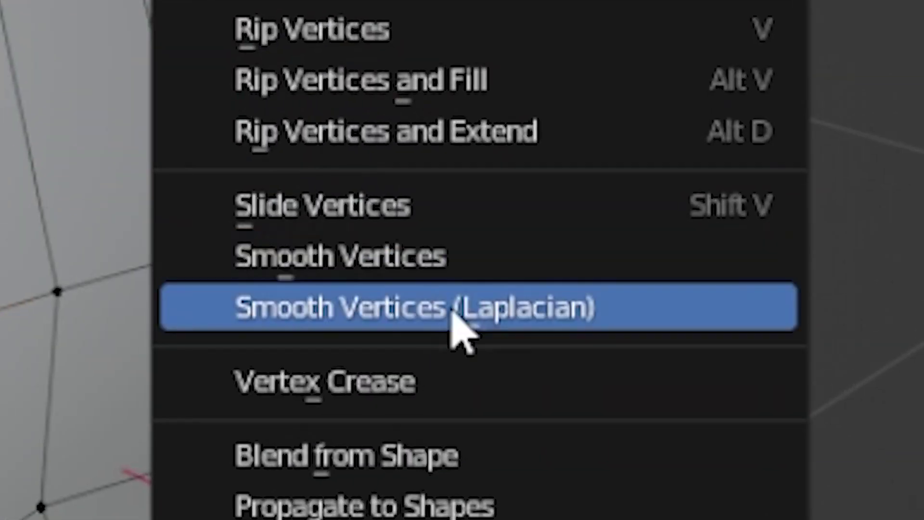
click(423, 255)
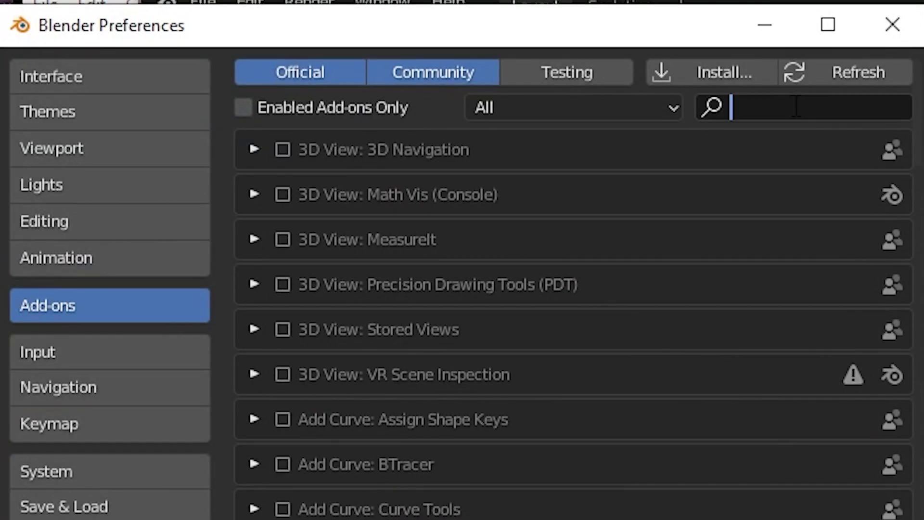
text(loop)
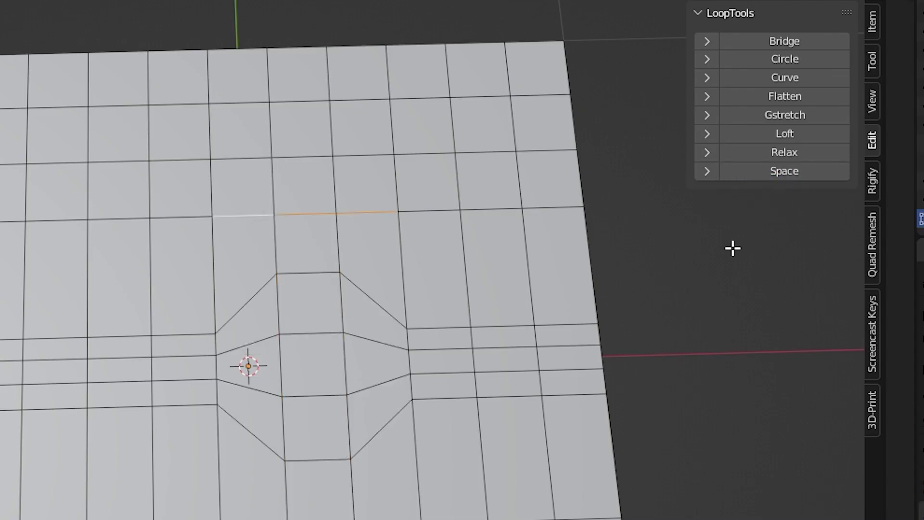
click(773, 172)
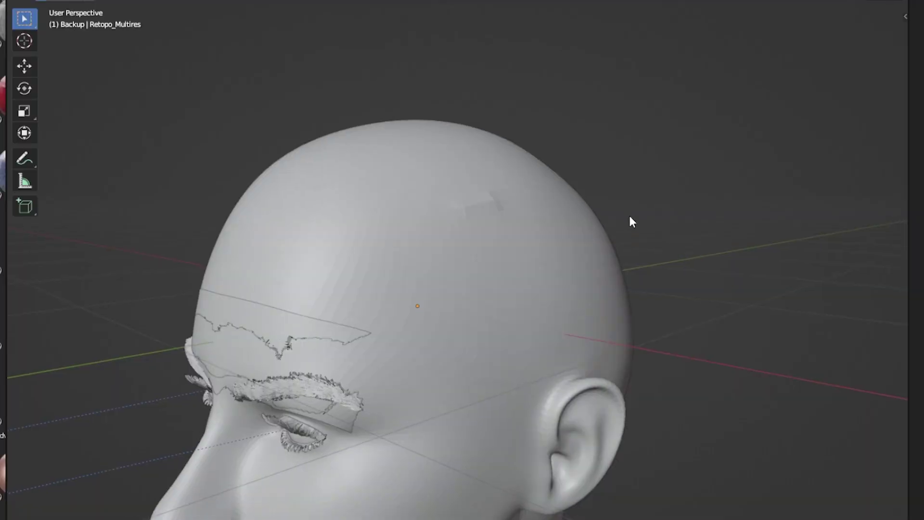
Extrude a new strip upward from the wall's top edge.
scroll(628, 214, up, 10)
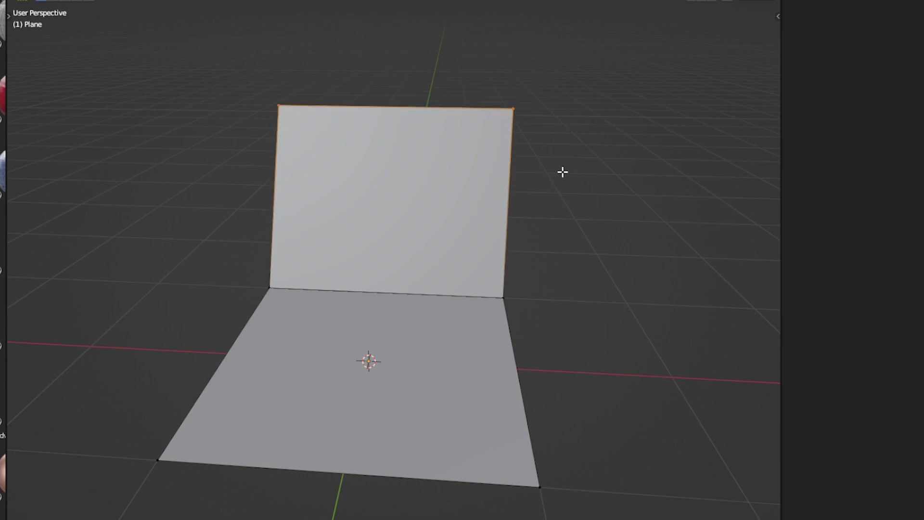
key(e)
right_click(586, 115)
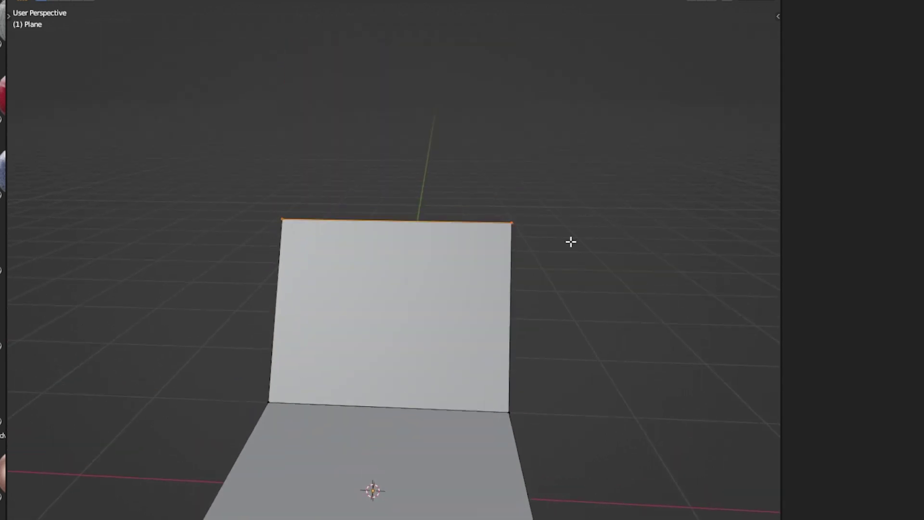
key(e)
middle_drag(575, 105, 423, 305)
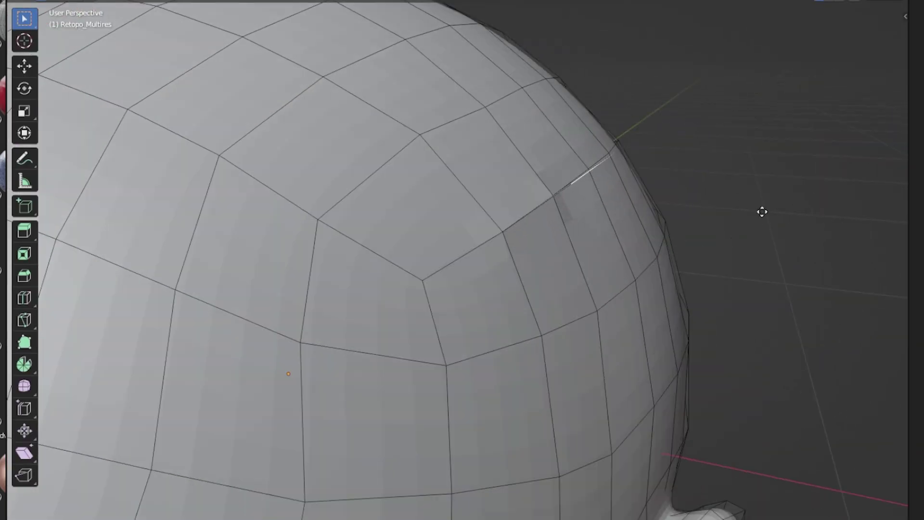
Select all head vertices, merge duplicates By Distance, and return to Object Mode.
click(751, 218)
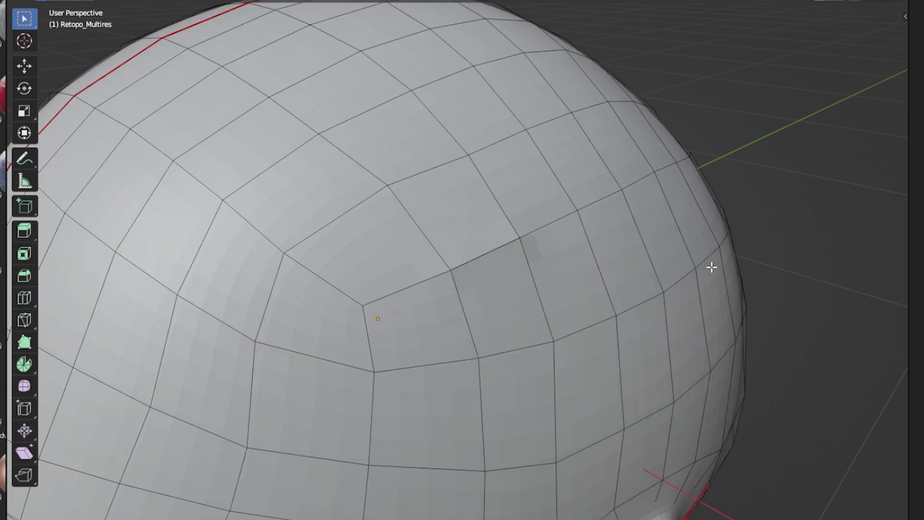
key(a)
key(m)
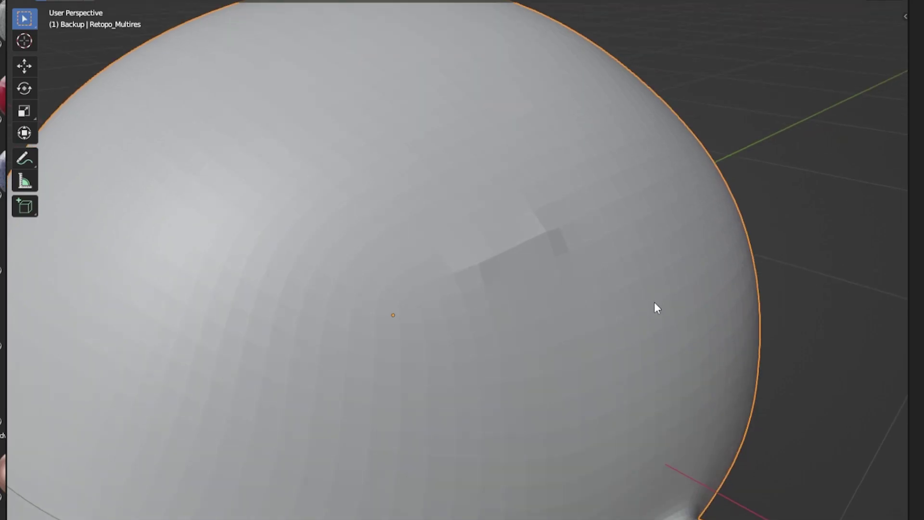
key(a)
key(m)
click(681, 268)
key(Tab)
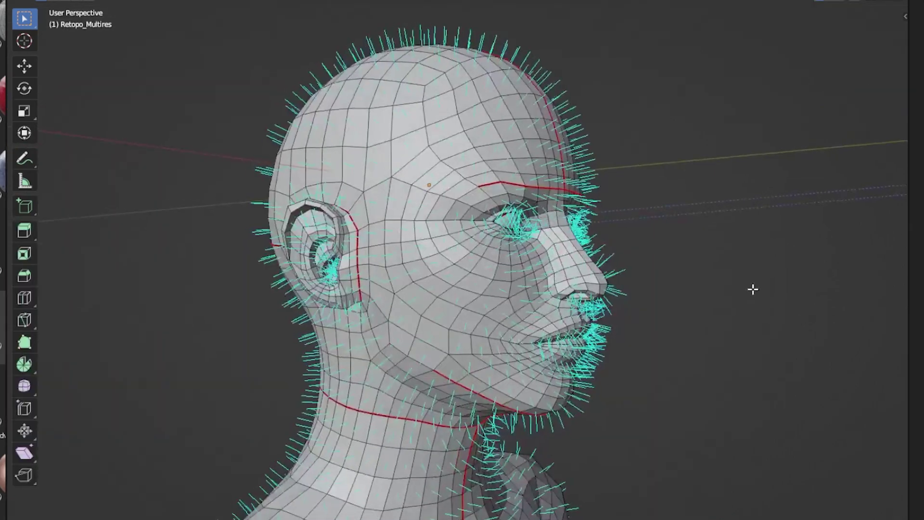
middle_drag(753, 288, 669, 288)
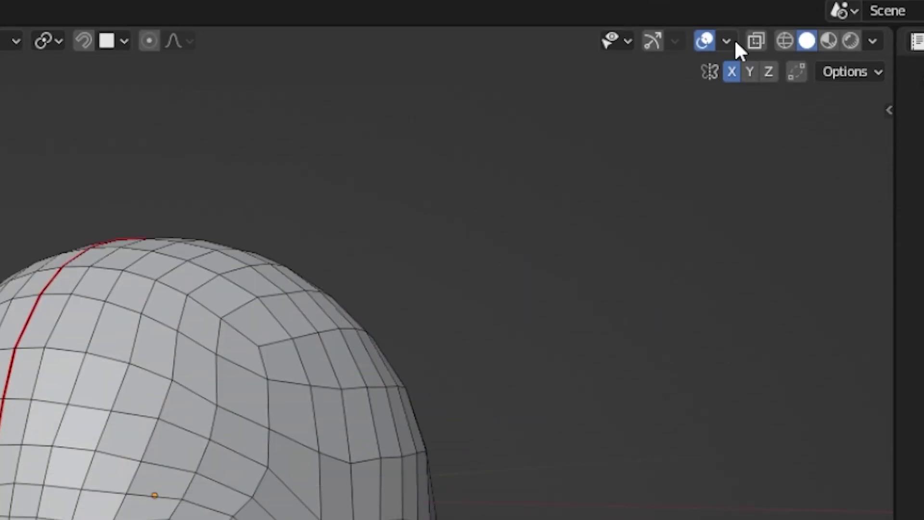
Display face normals on the head and recalculate them to point outside.
click(732, 41)
click(638, 355)
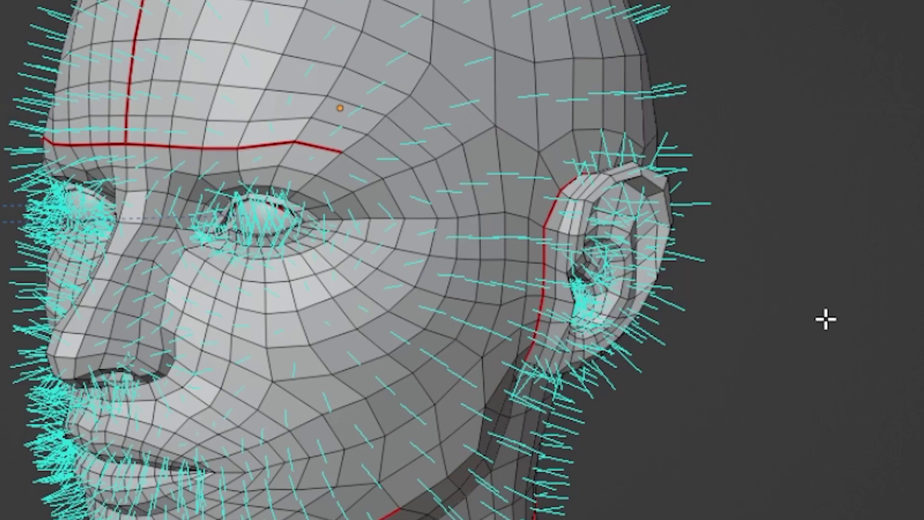
key(alt+n)
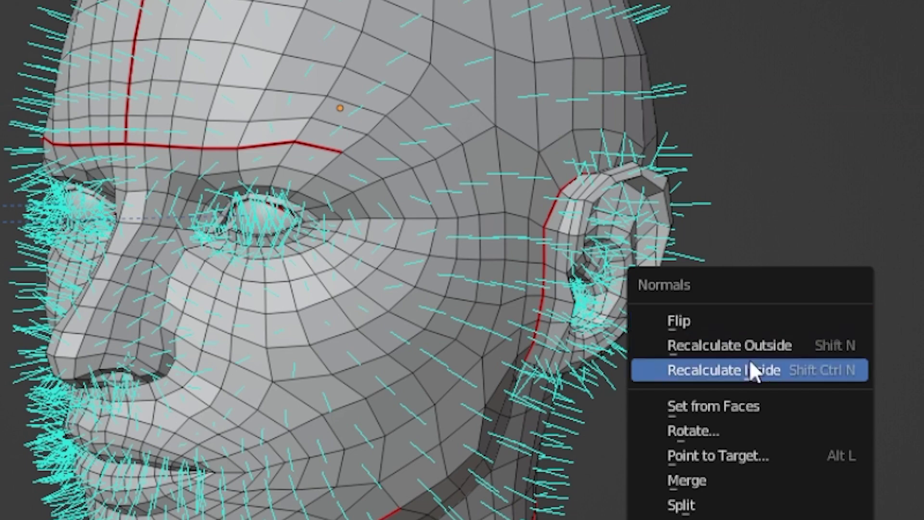
click(772, 348)
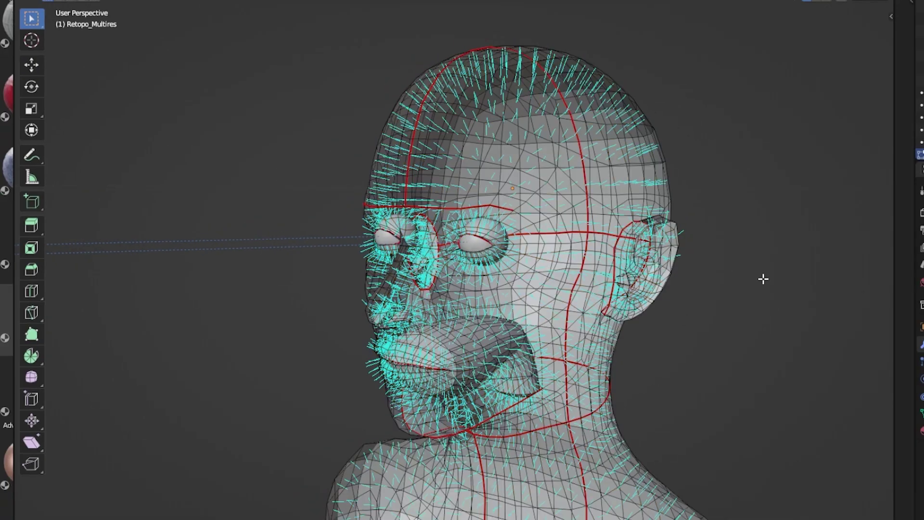
key(Tab)
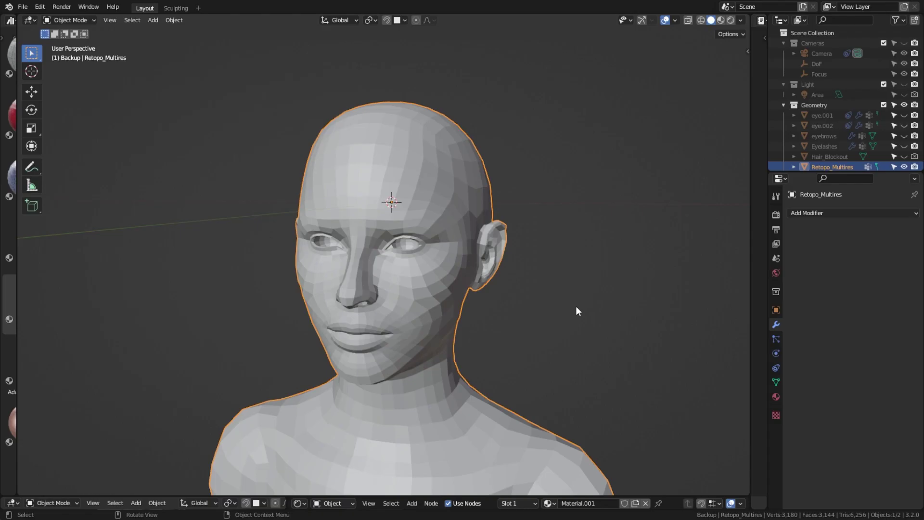
Turn on Backface Culling in the viewport shading settings.
click(576, 305)
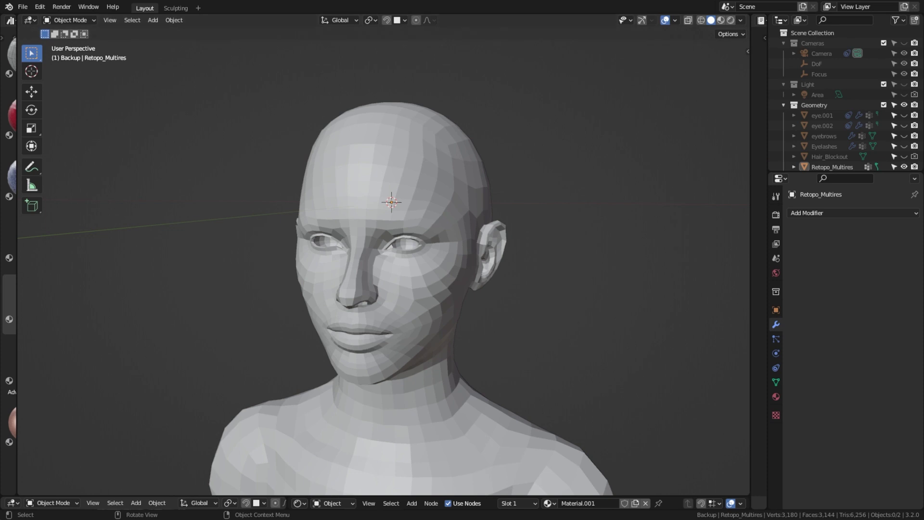
click(470, 268)
click(536, 303)
click(740, 19)
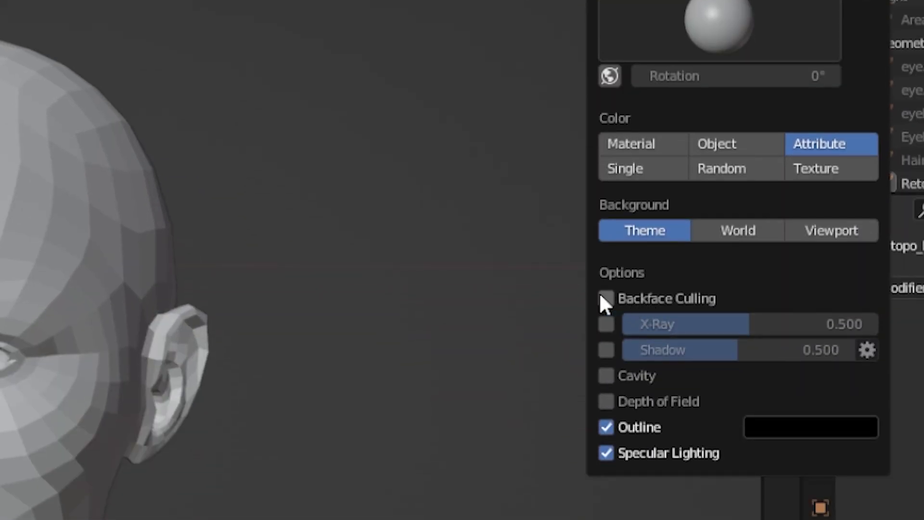
click(602, 298)
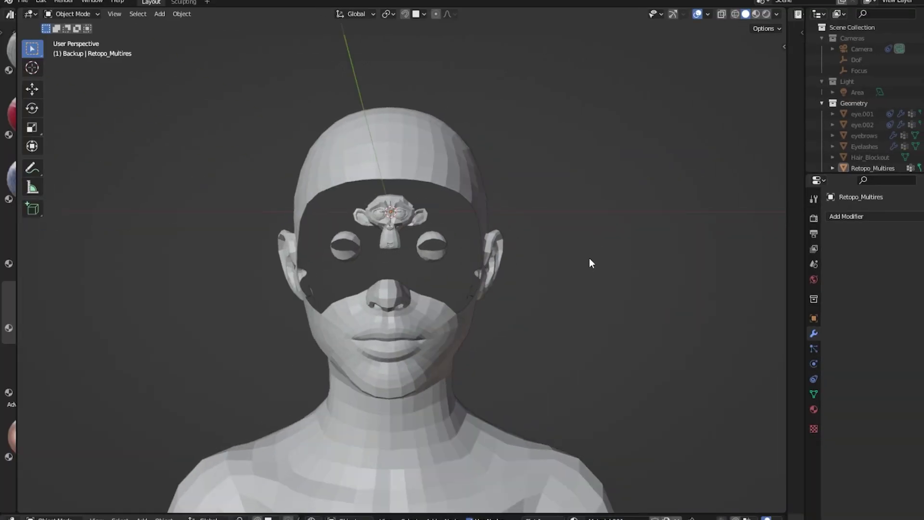
middle_drag(589, 263, 531, 260)
Flip the normals of every face on the Retopo_Multires head to show inverted faces.
click(492, 249)
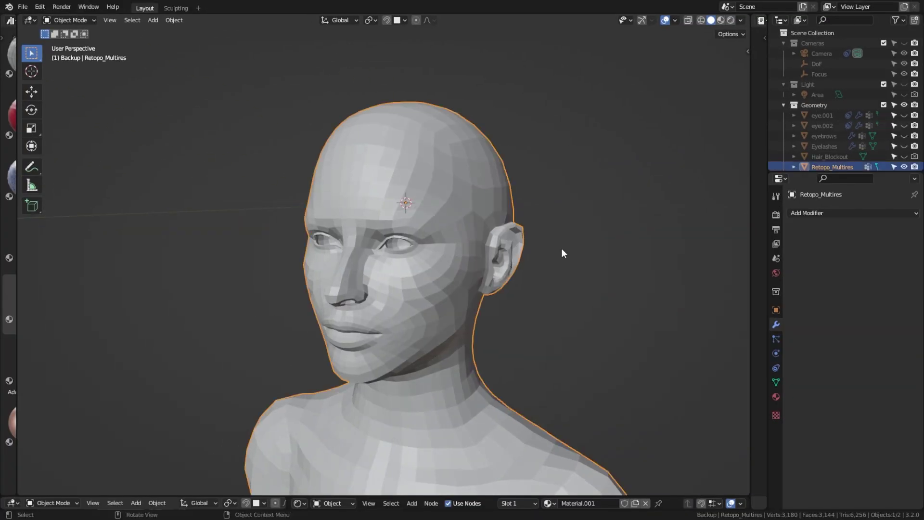
key(Tab)
key(a)
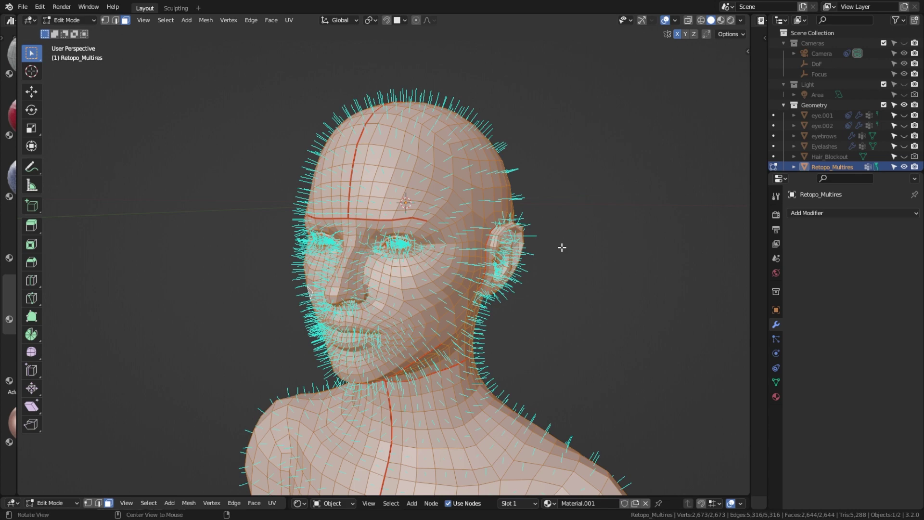
key(alt+n)
click(561, 246)
key(Tab)
middle_drag(559, 258, 561, 278)
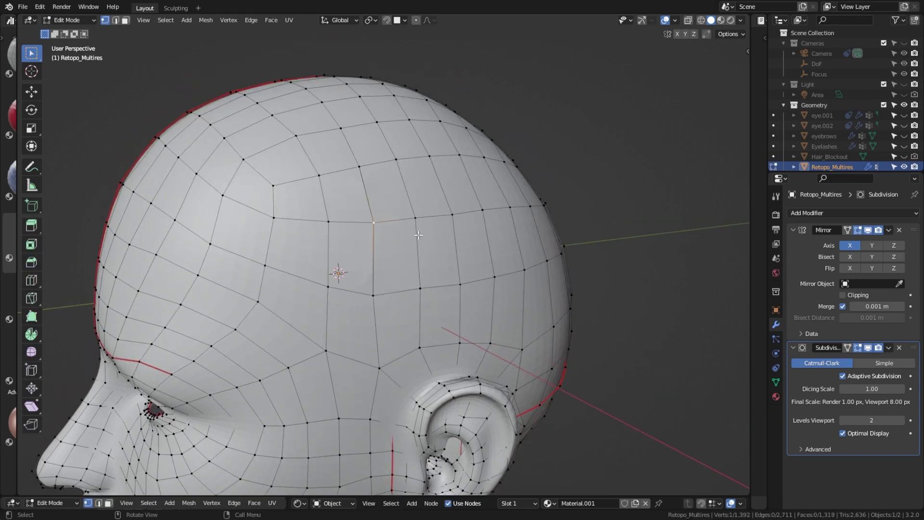
scroll(459, 235, up, 2)
key(g)
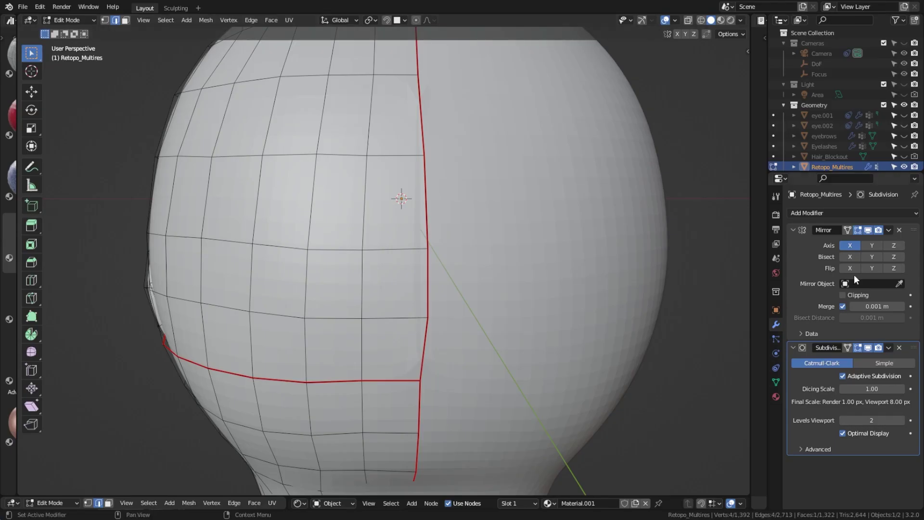
In vertex select mode, move seam vertices onto the mirror seam.
scroll(446, 119, down, 2)
key(1)
key(g)
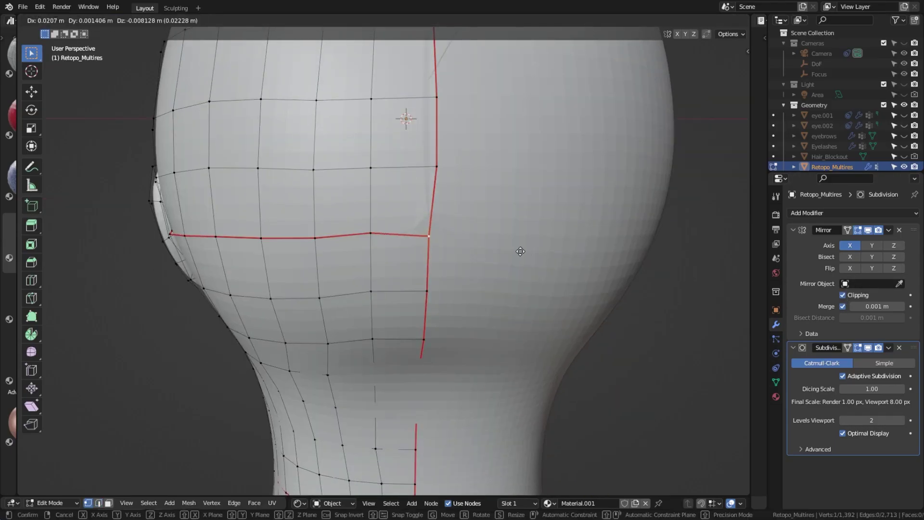
click(502, 256)
middle_drag(502, 256, 485, 270)
key(g)
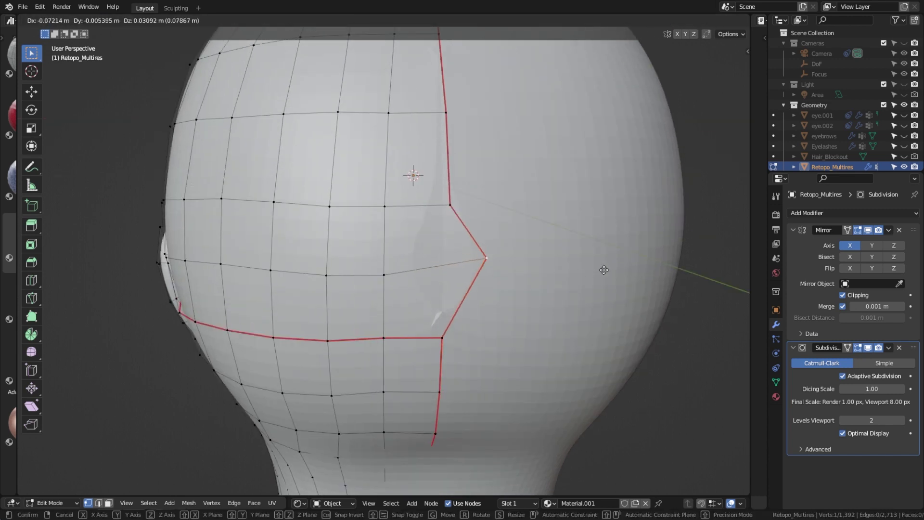
click(517, 283)
key(g)
Enable Clipping on the Mirror modifier so seam vertices stick to the mirror plane.
click(449, 205)
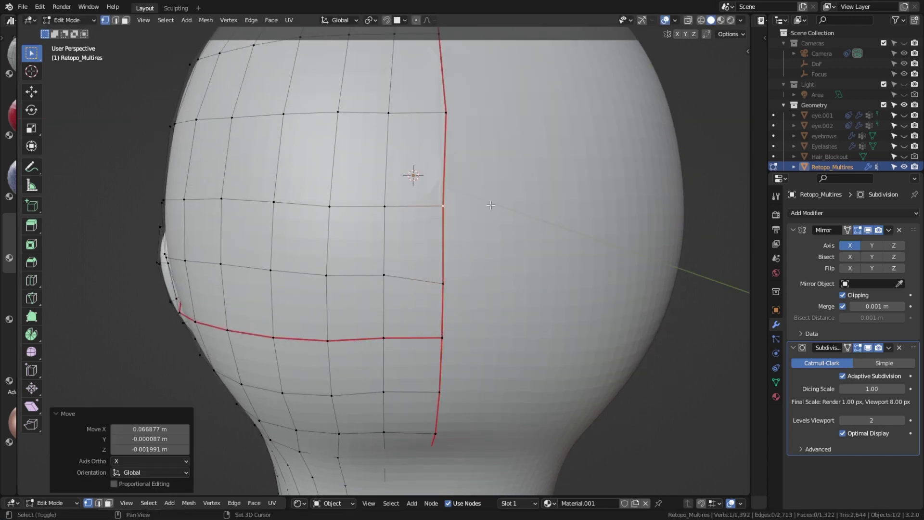
scroll(449, 204, down, 2)
key(g)
click(486, 200)
key(Tab)
middle_drag(519, 272, 477, 263)
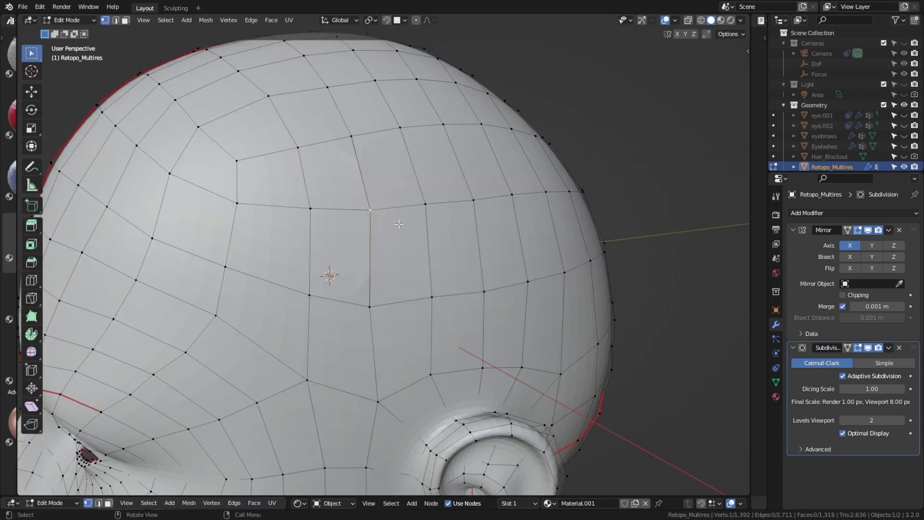
Merge the split seam vertices on top of the head By Distance.
key(g)
click(379, 211)
key(m)
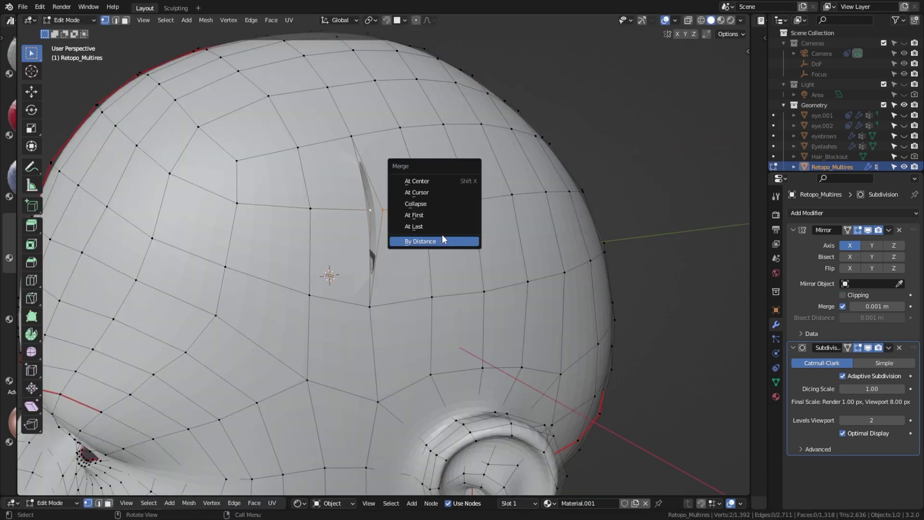
click(463, 241)
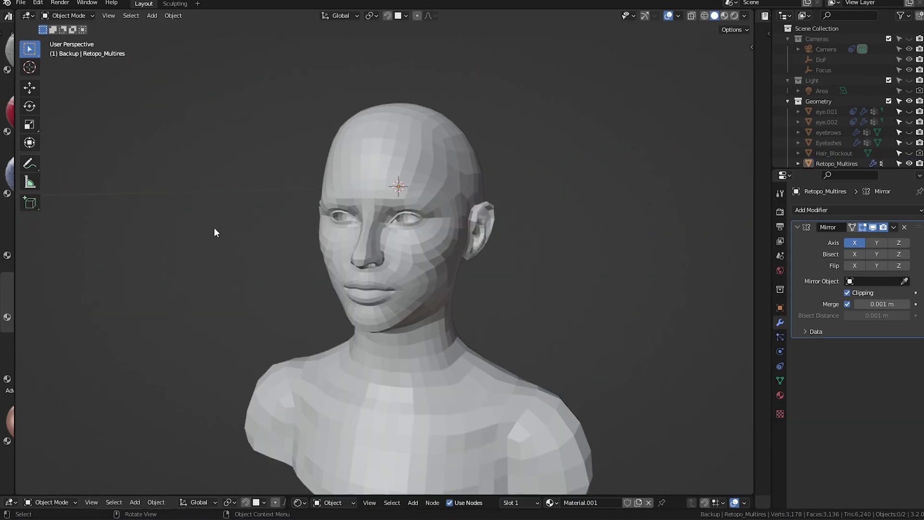
Enable the 3D-Print Toolbox add-on and run Solid, flagging 8 non-manifold edges in the ear.
click(40, 6)
click(64, 151)
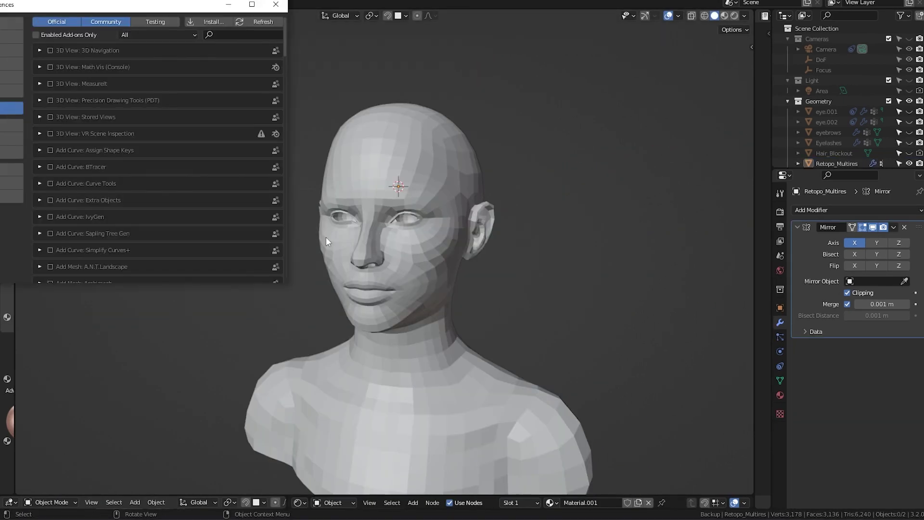
click(260, 35)
text(3d)
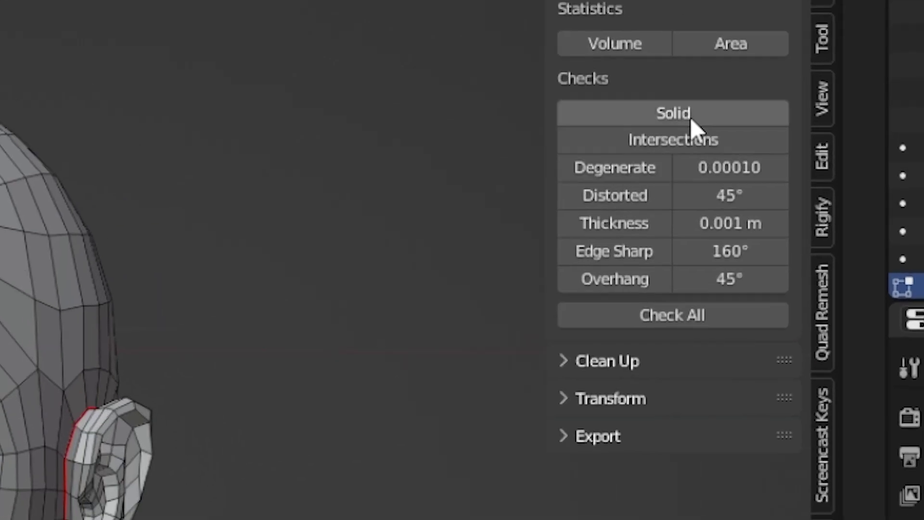
click(805, 117)
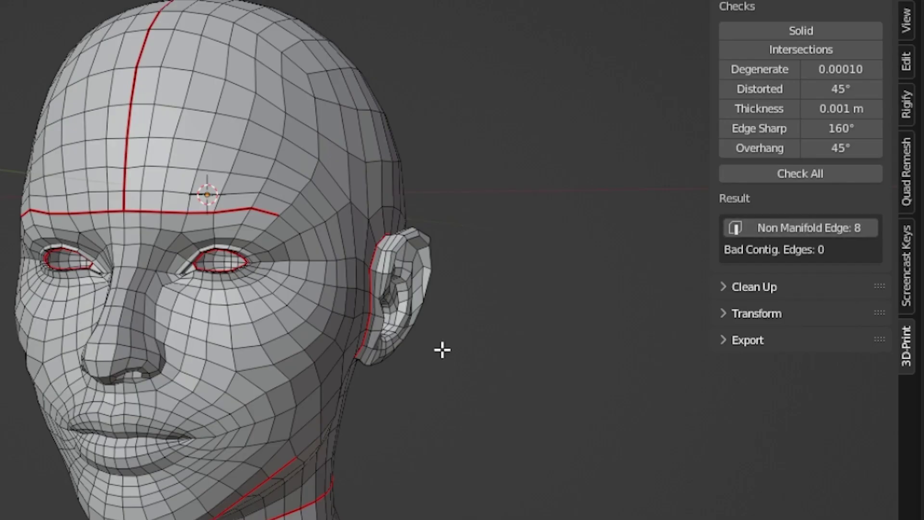
key(KP_Decimal)
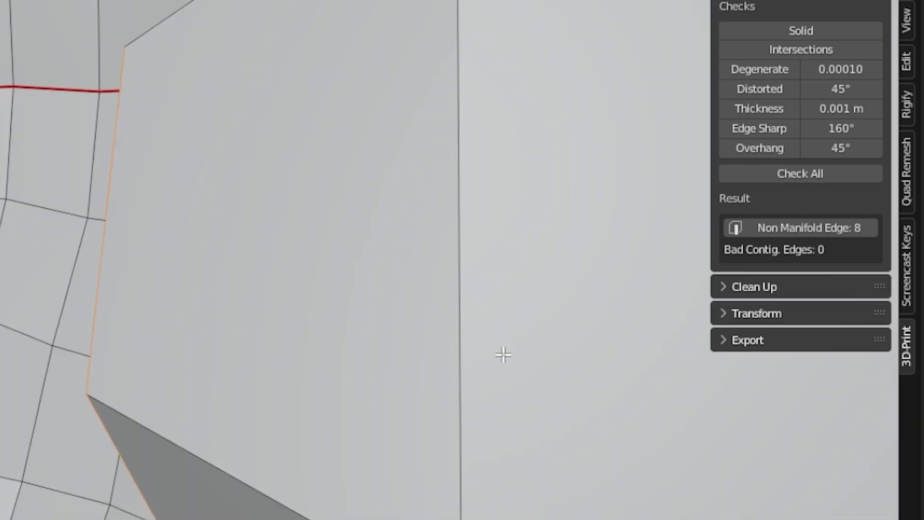
scroll(315, 358, down, 5)
scroll(330, 360, up, 5)
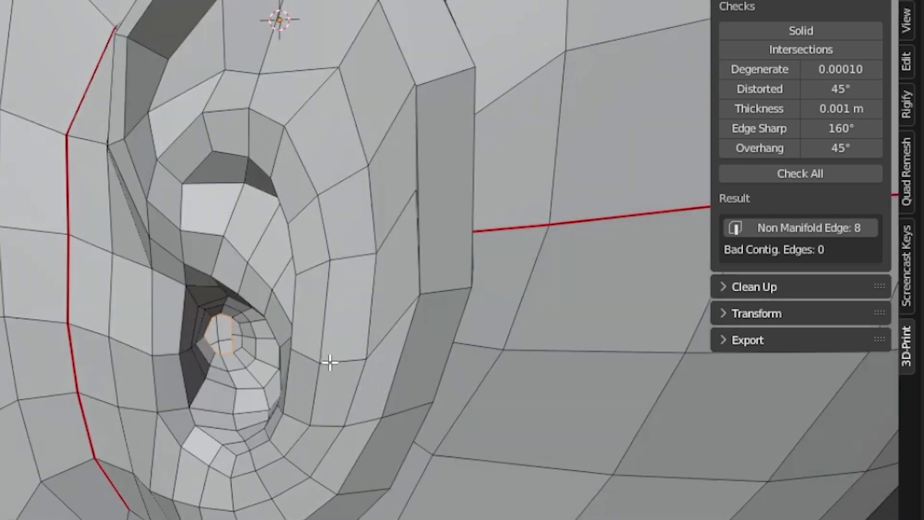